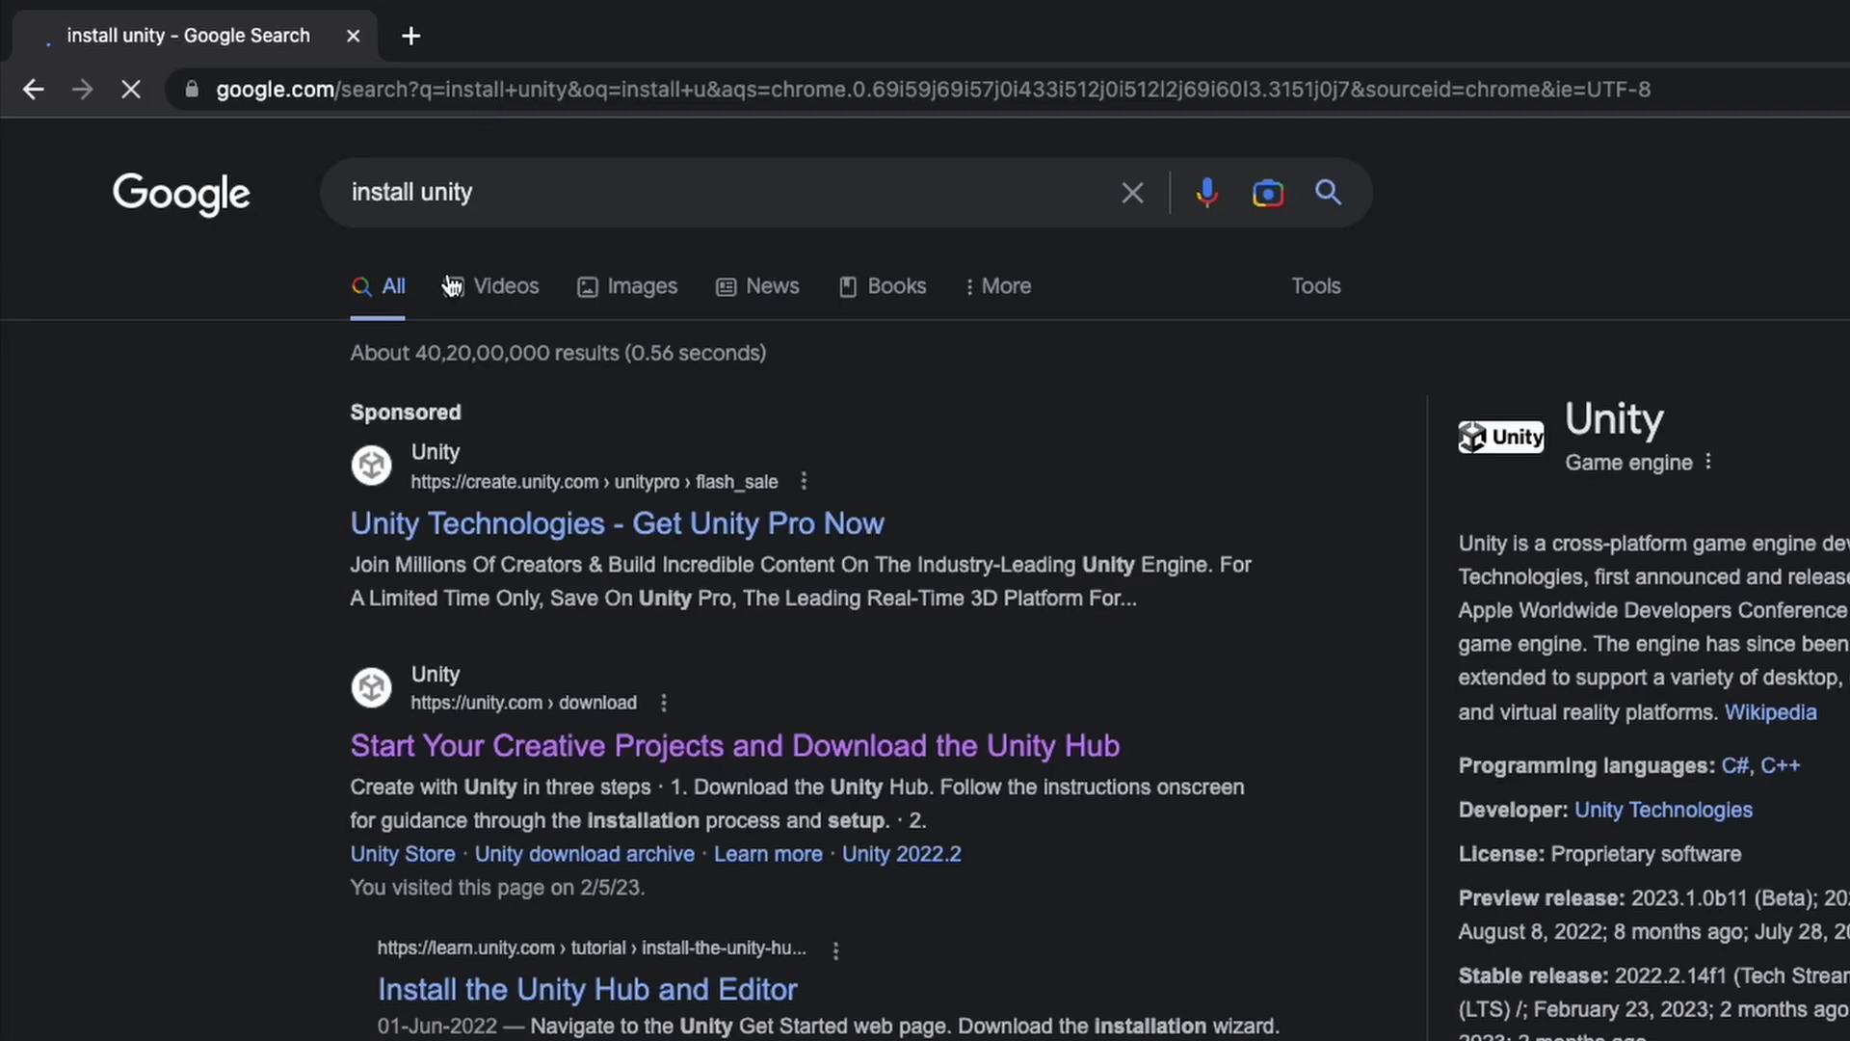
Download and save the Mac Unity Hub installer from unity.com/download
click(734, 745)
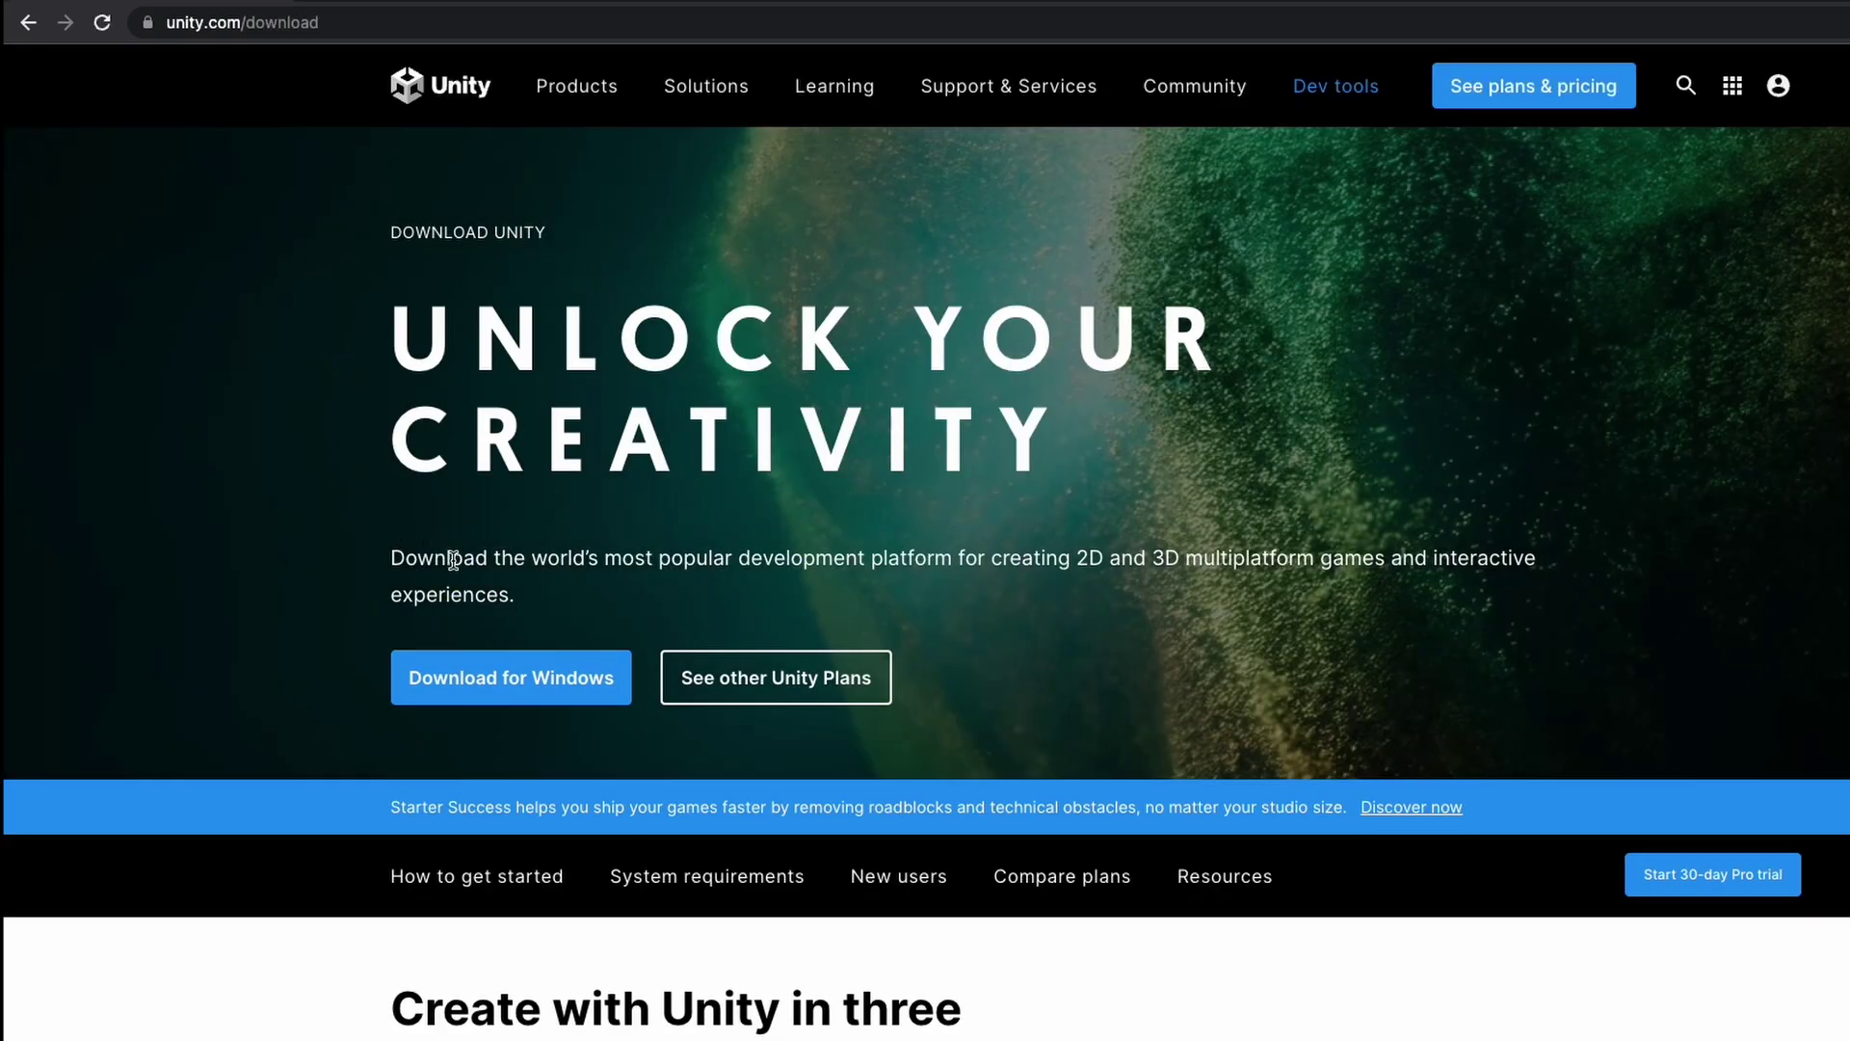
scroll(453, 560, down, 3)
scroll(452, 559, down, 3)
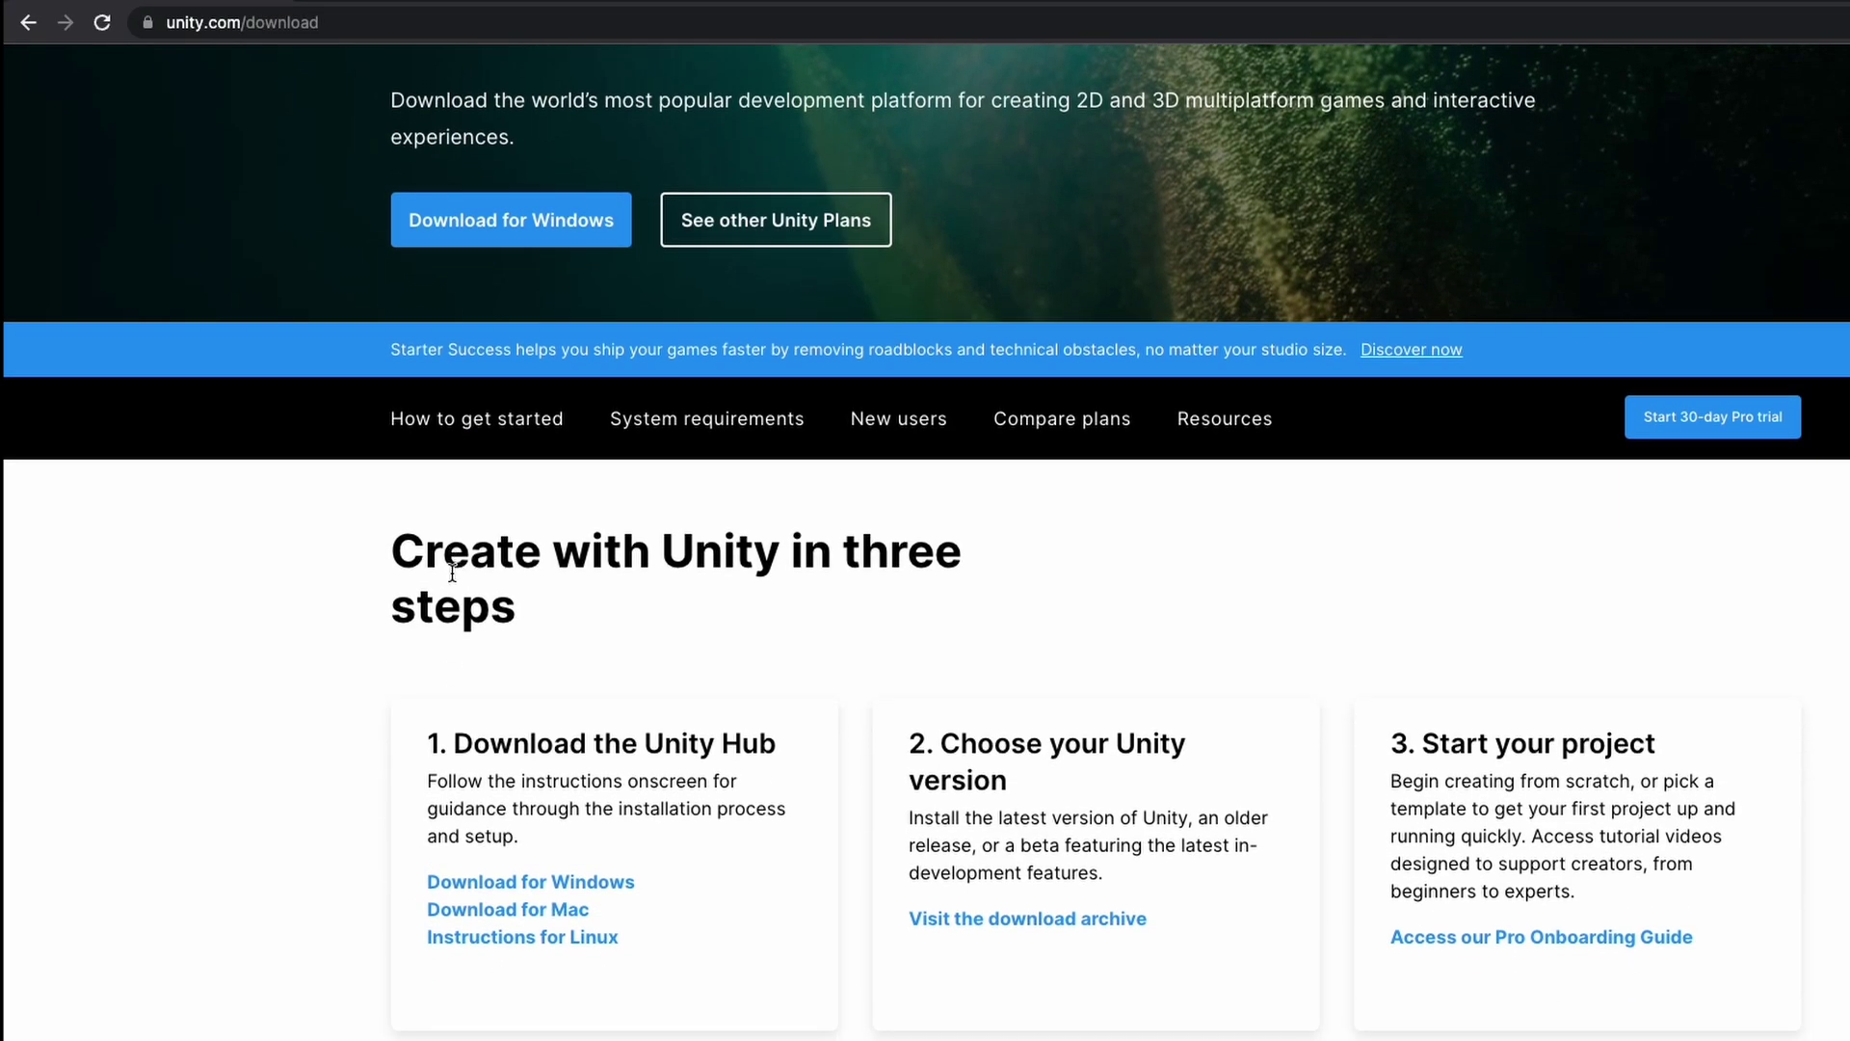
click(483, 913)
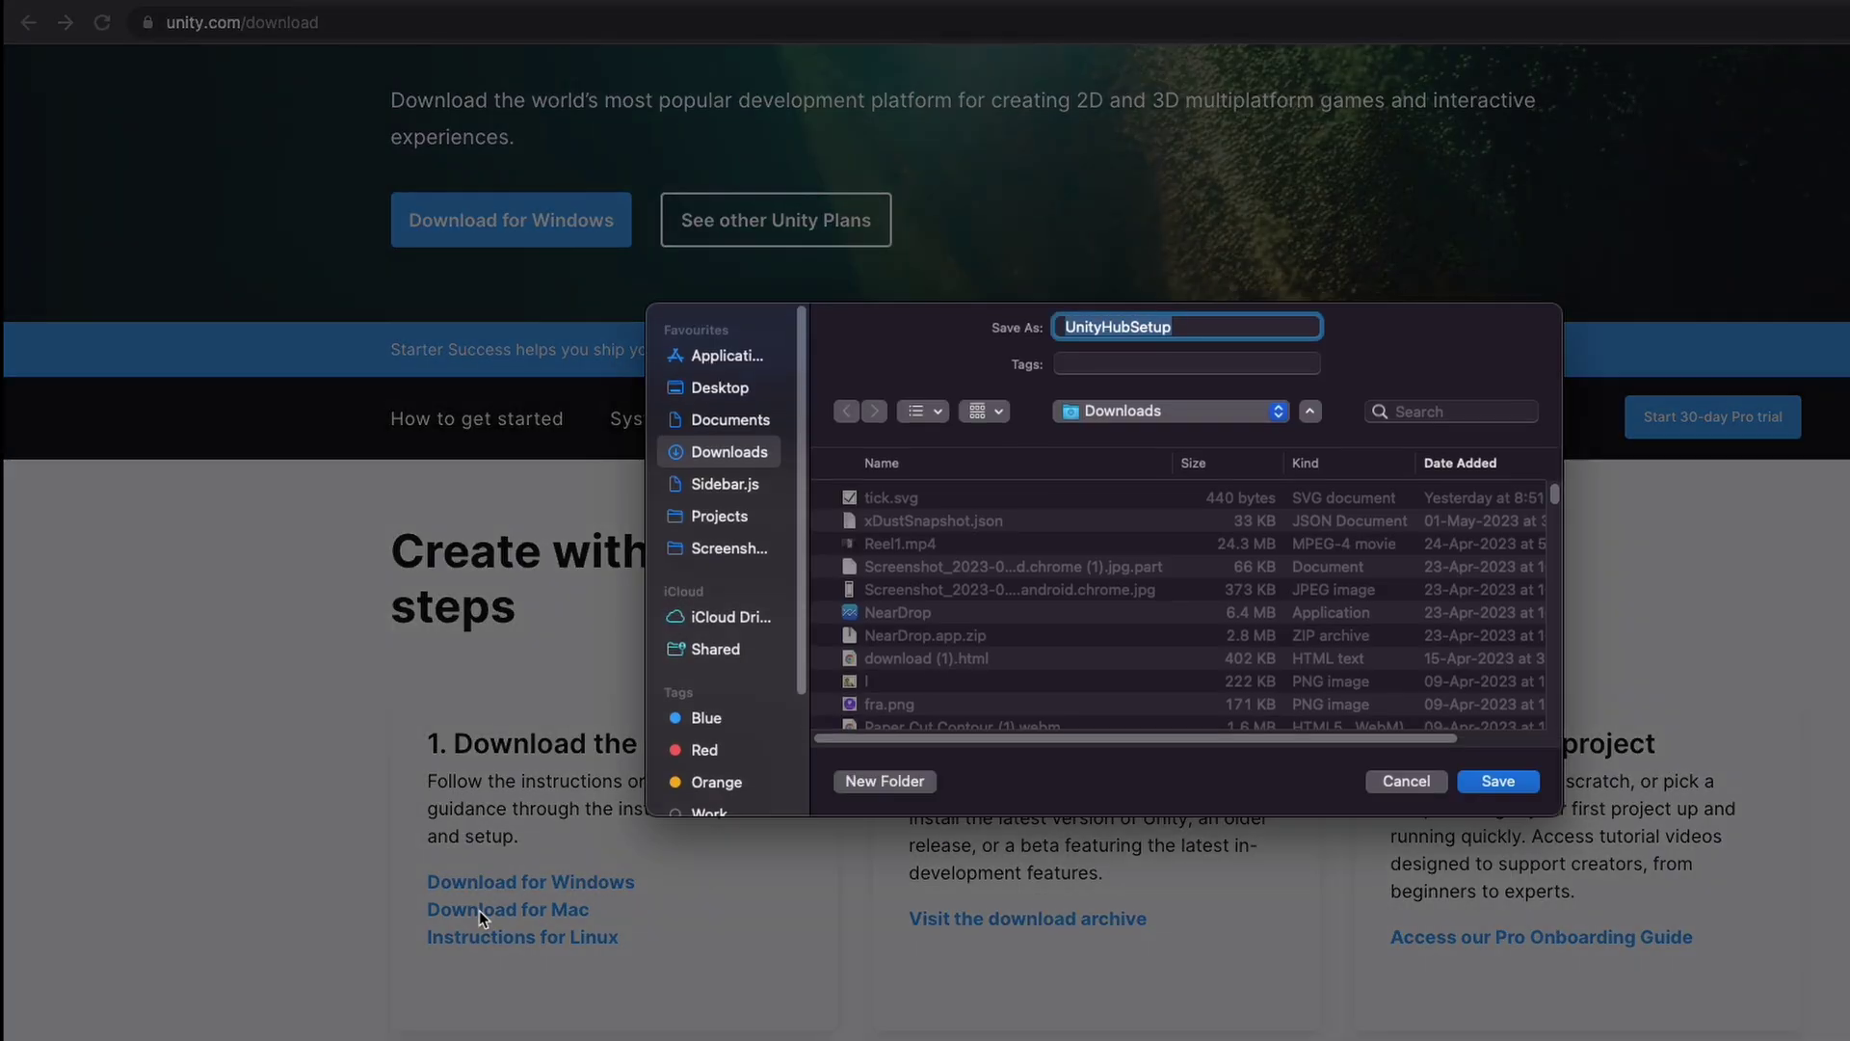
click(1511, 788)
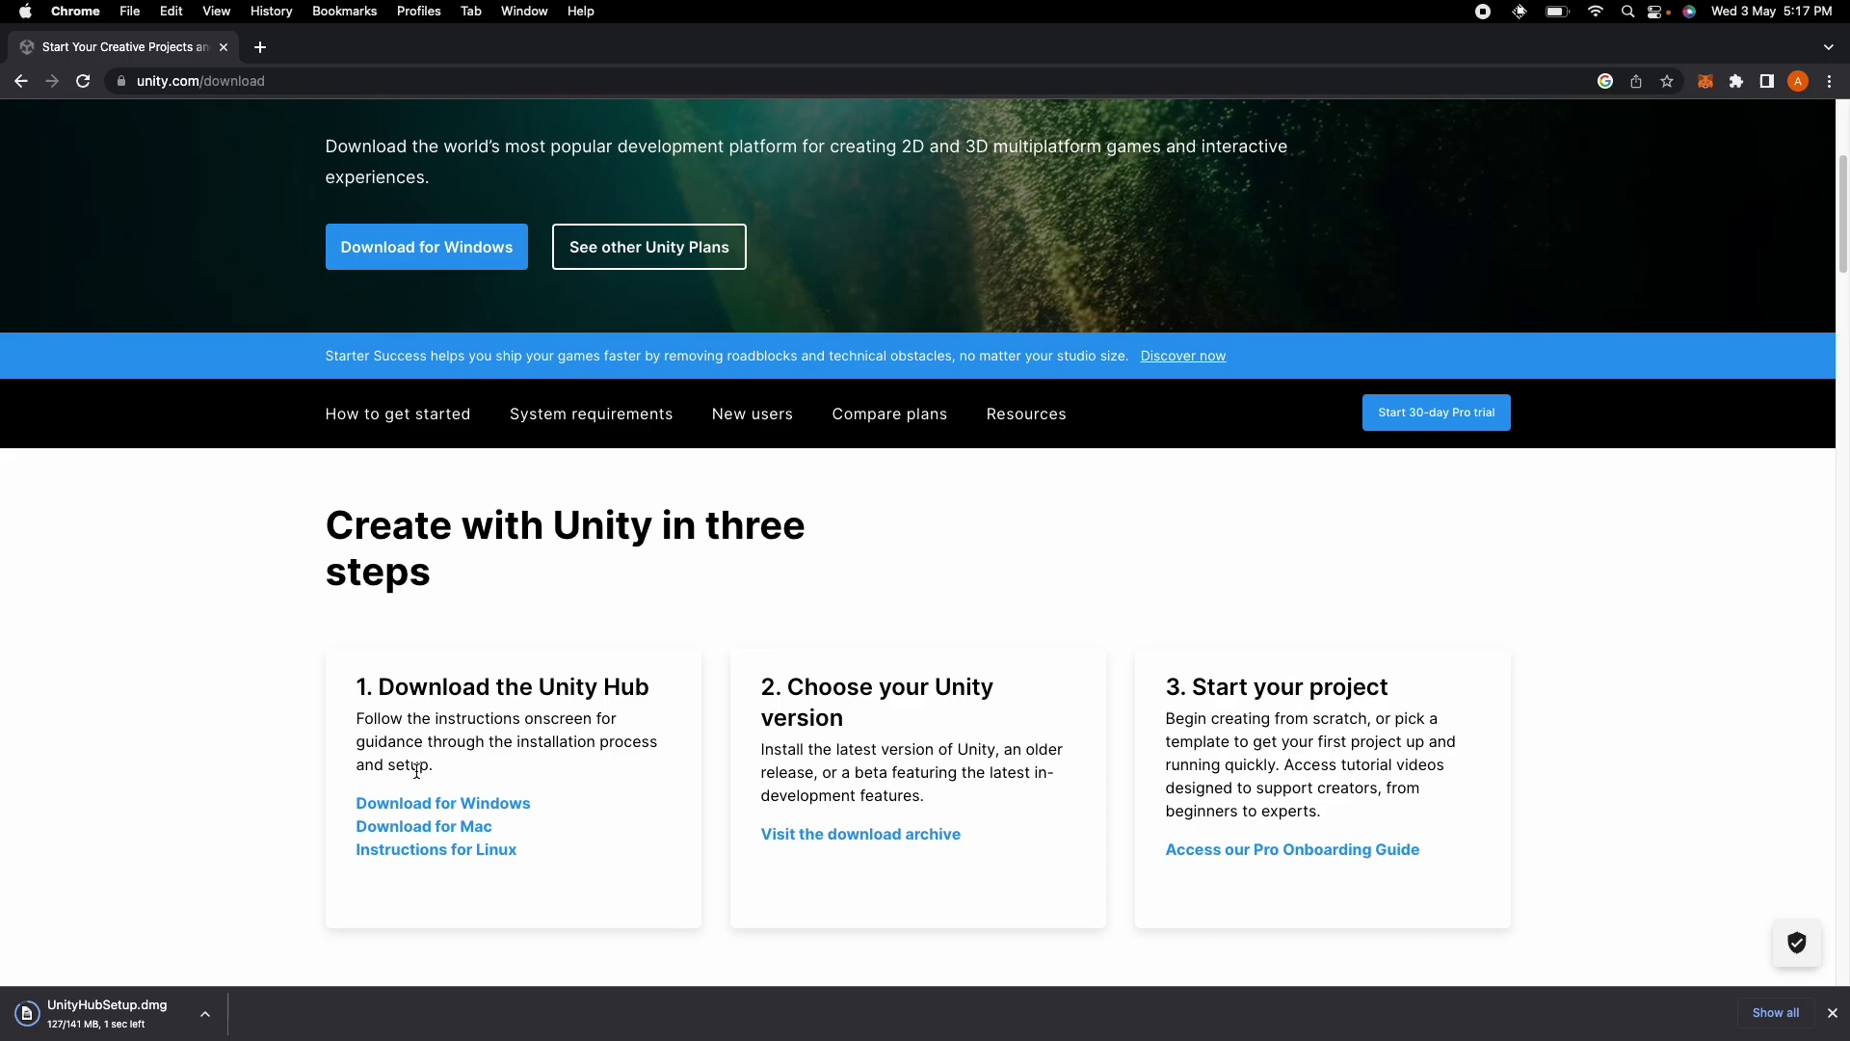
Open UnityHubSetup.dmg, agree to the terms, and copy Unity Hub into Applications
click(108, 1013)
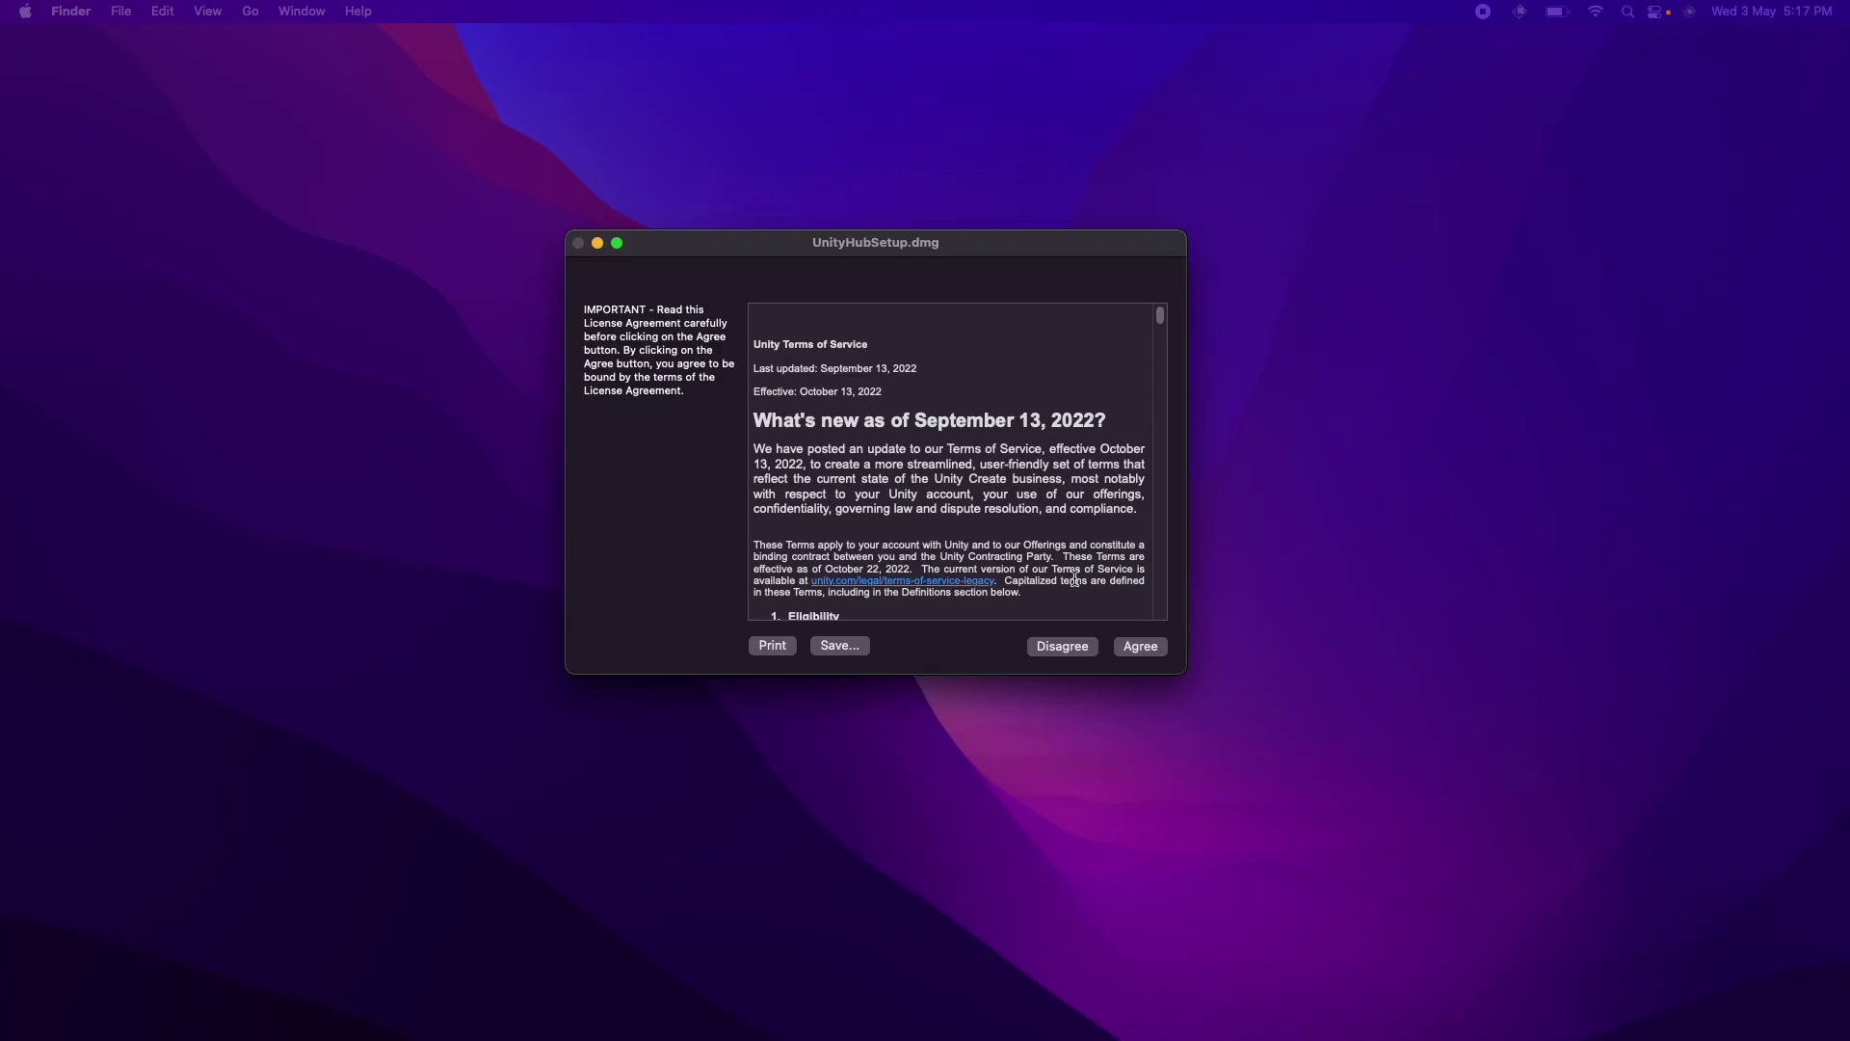
click(1141, 647)
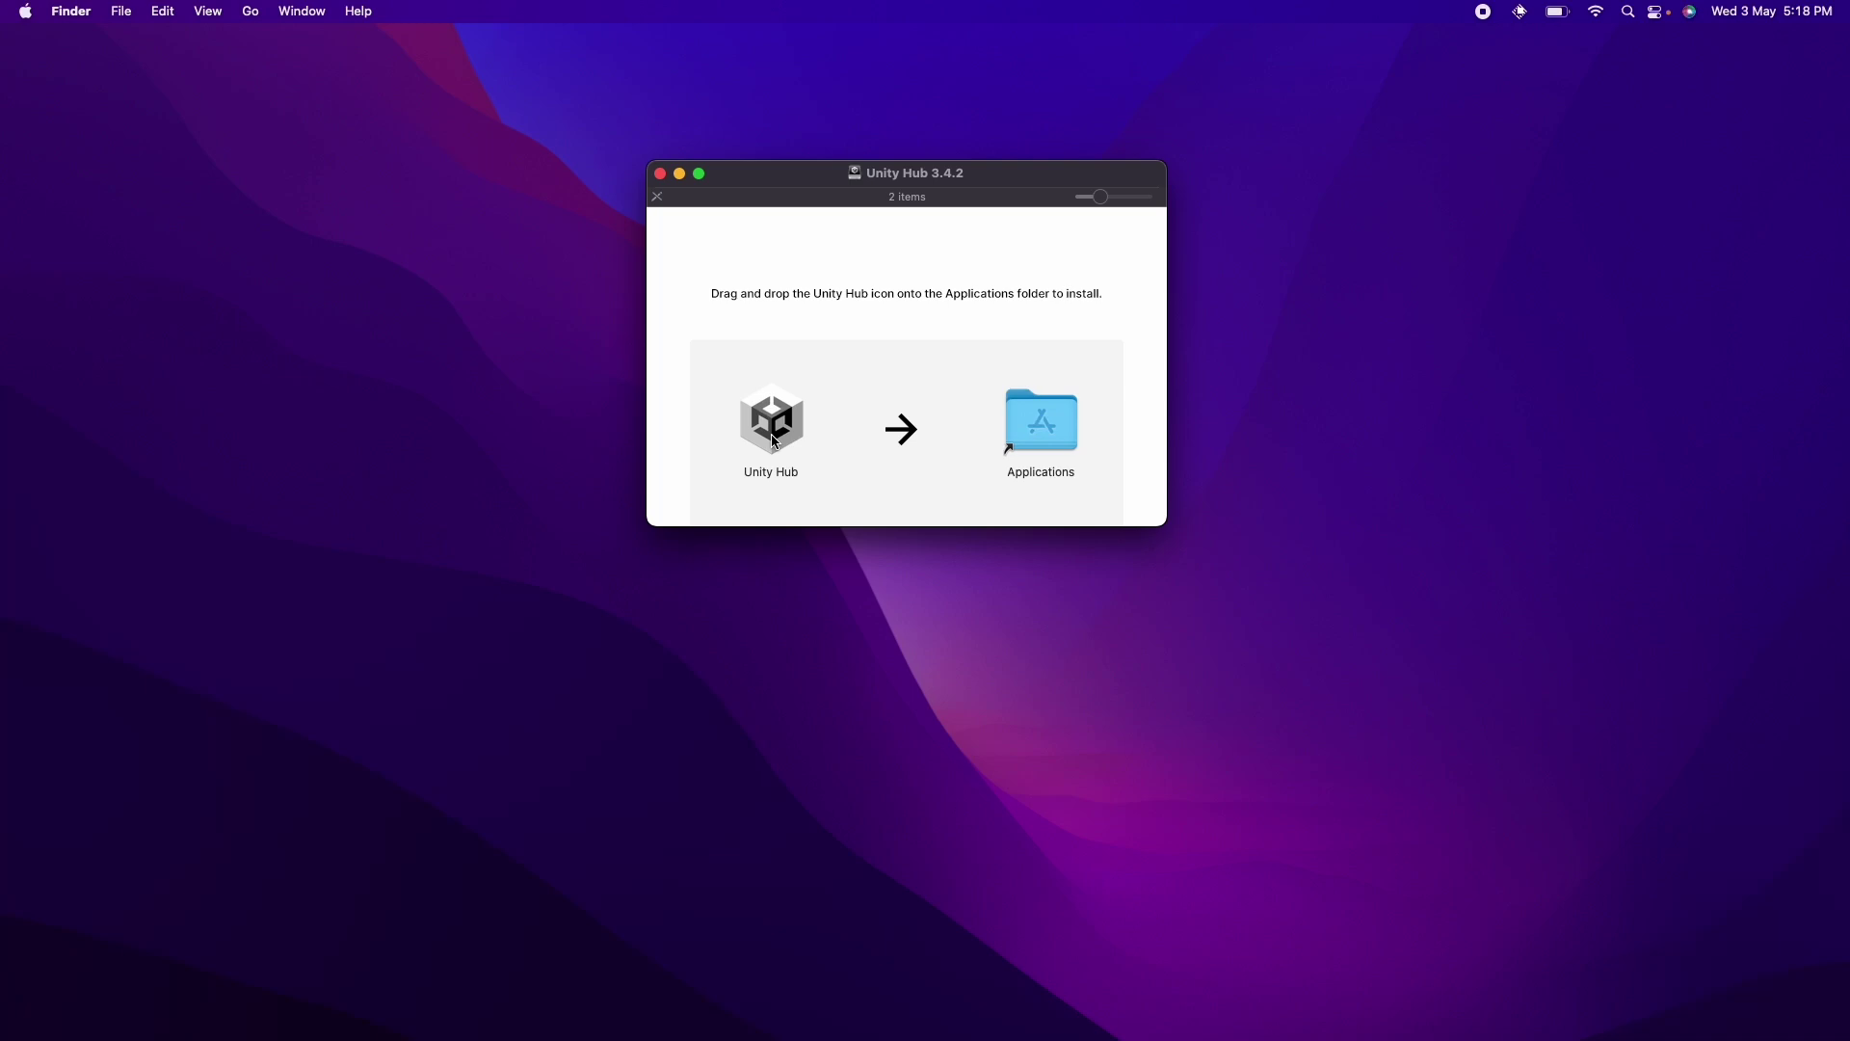
drag(772, 438, 1039, 430)
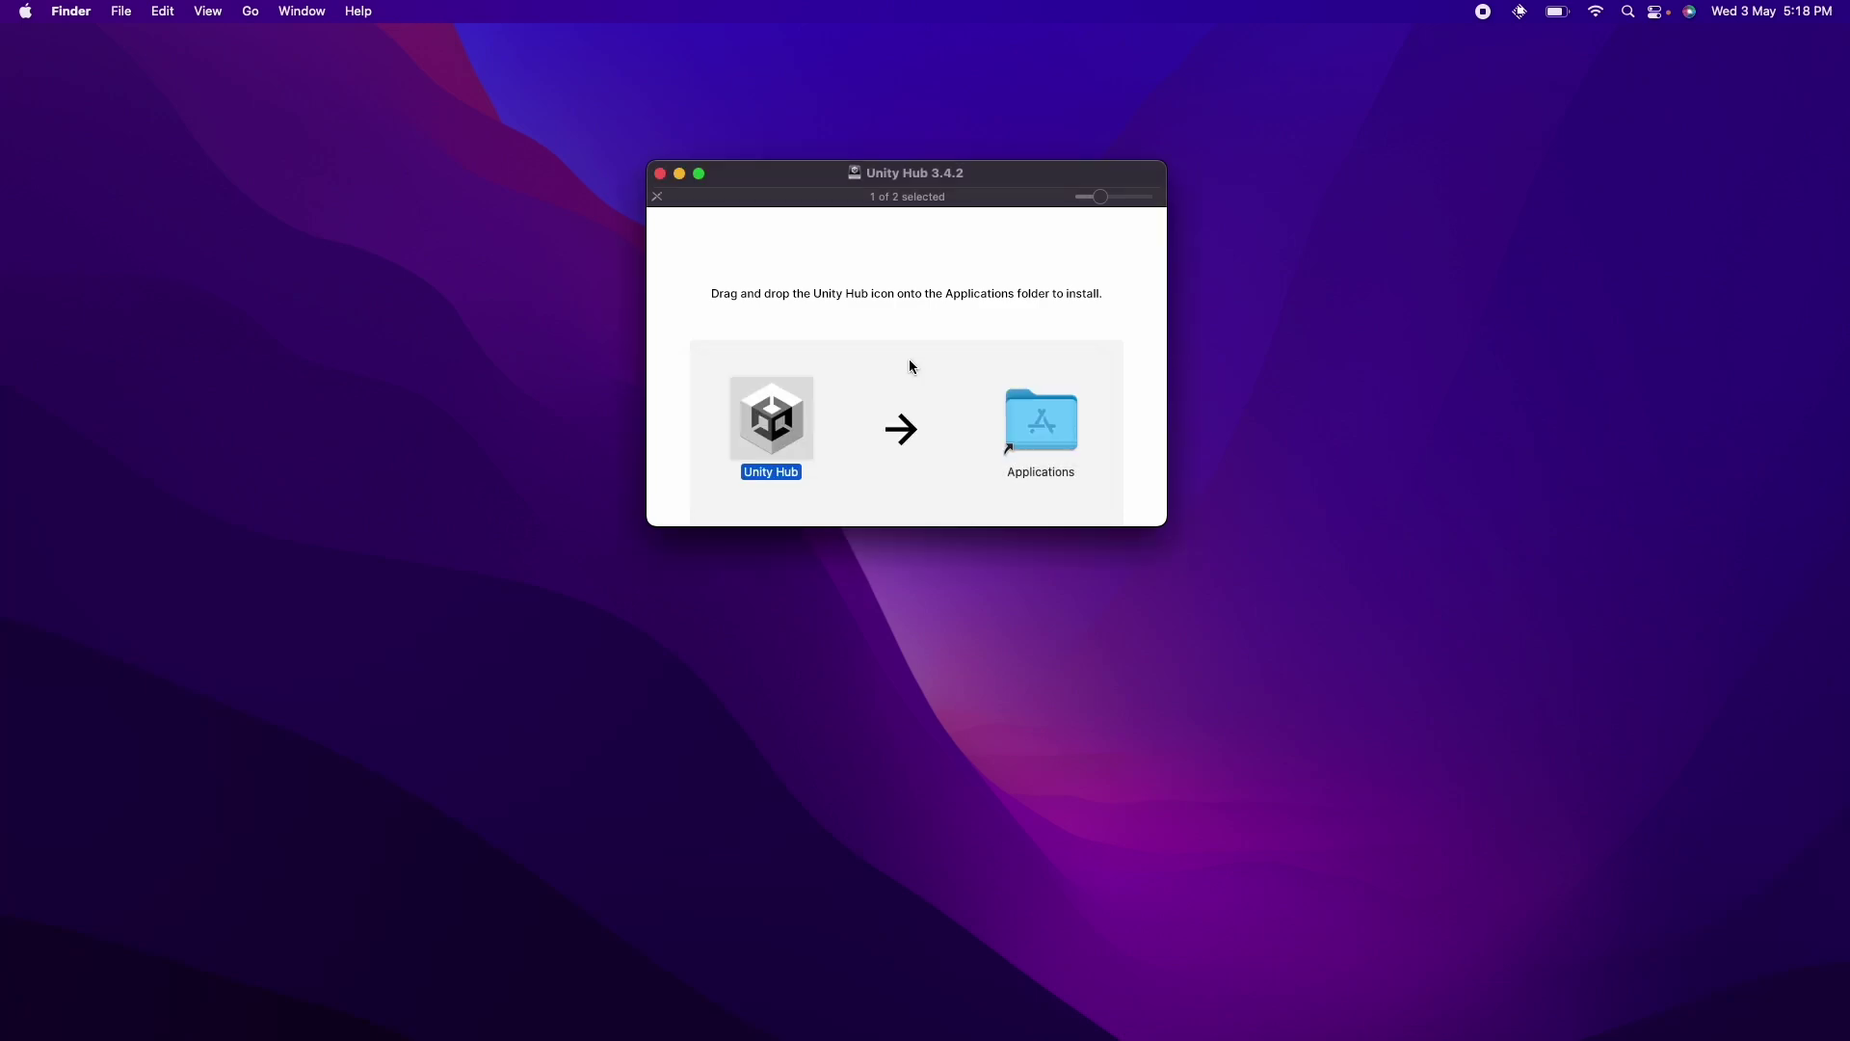
click(887, 358)
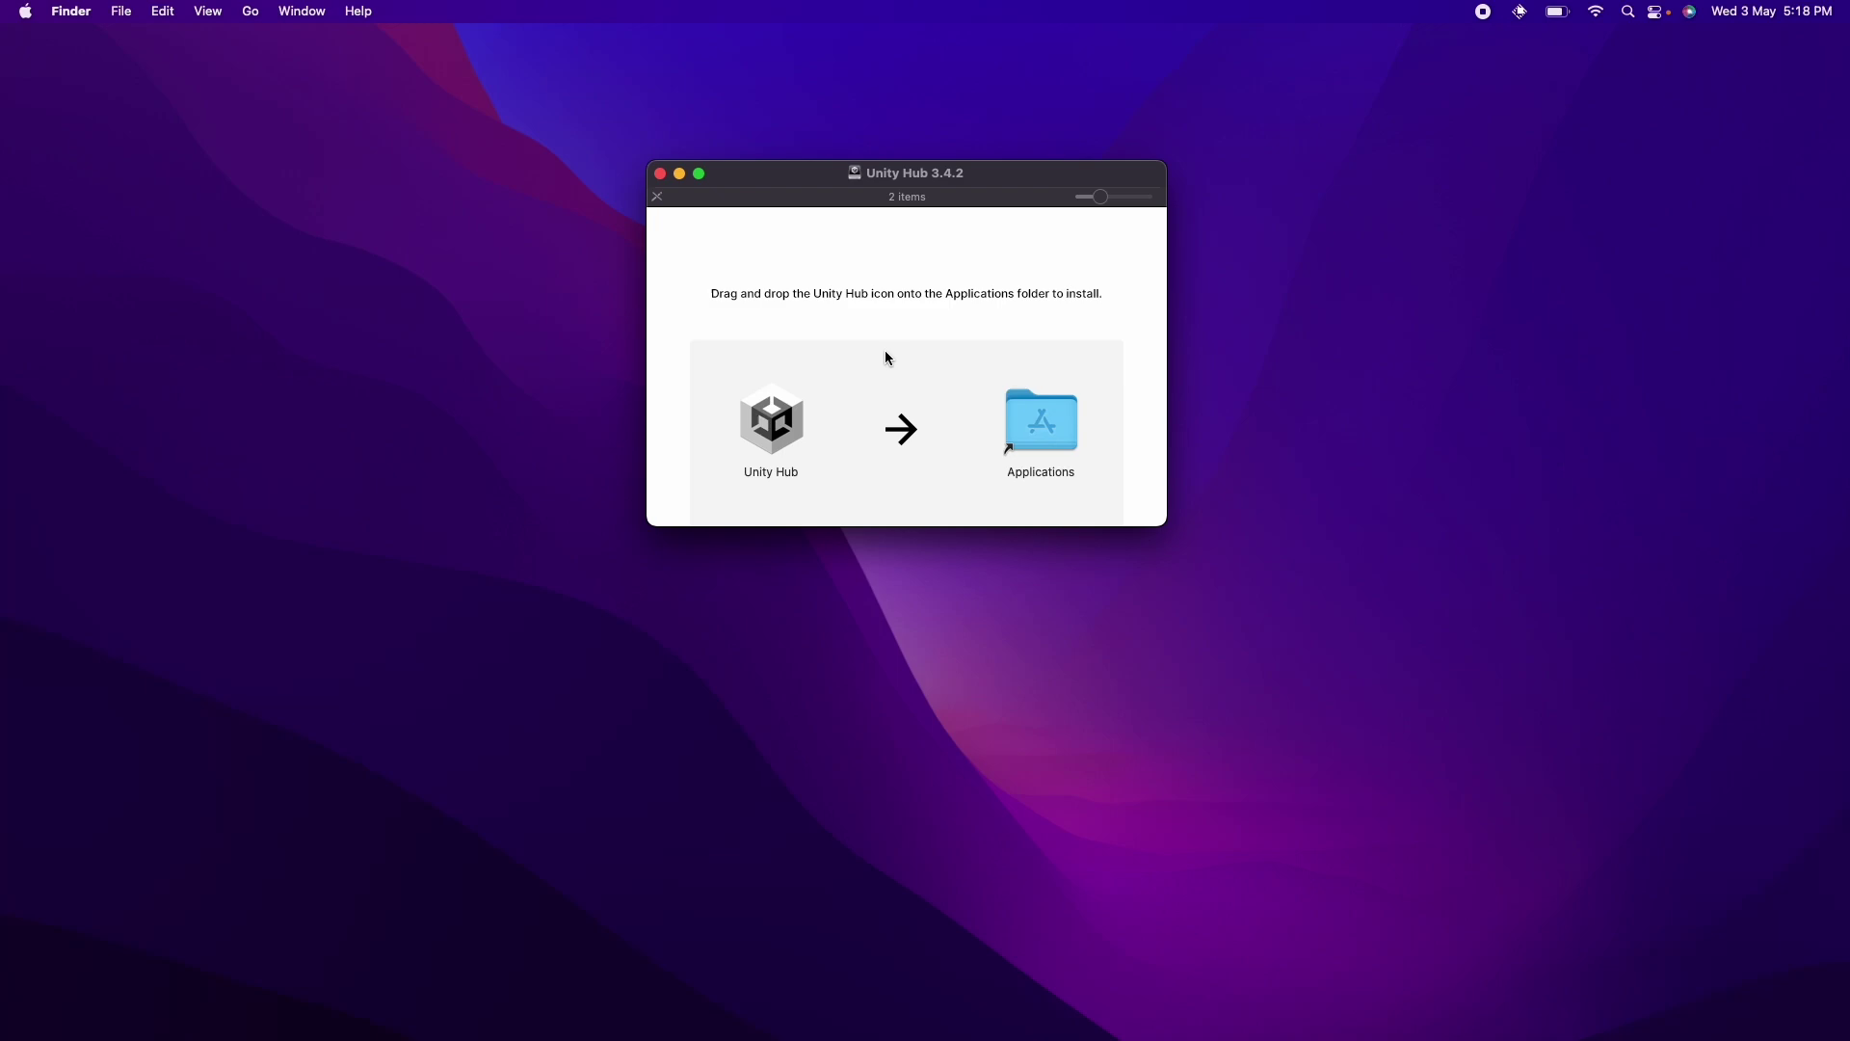
Launch Unity Hub from launcher search and confirm opening the downloaded app
key(super+space)
text(uni)
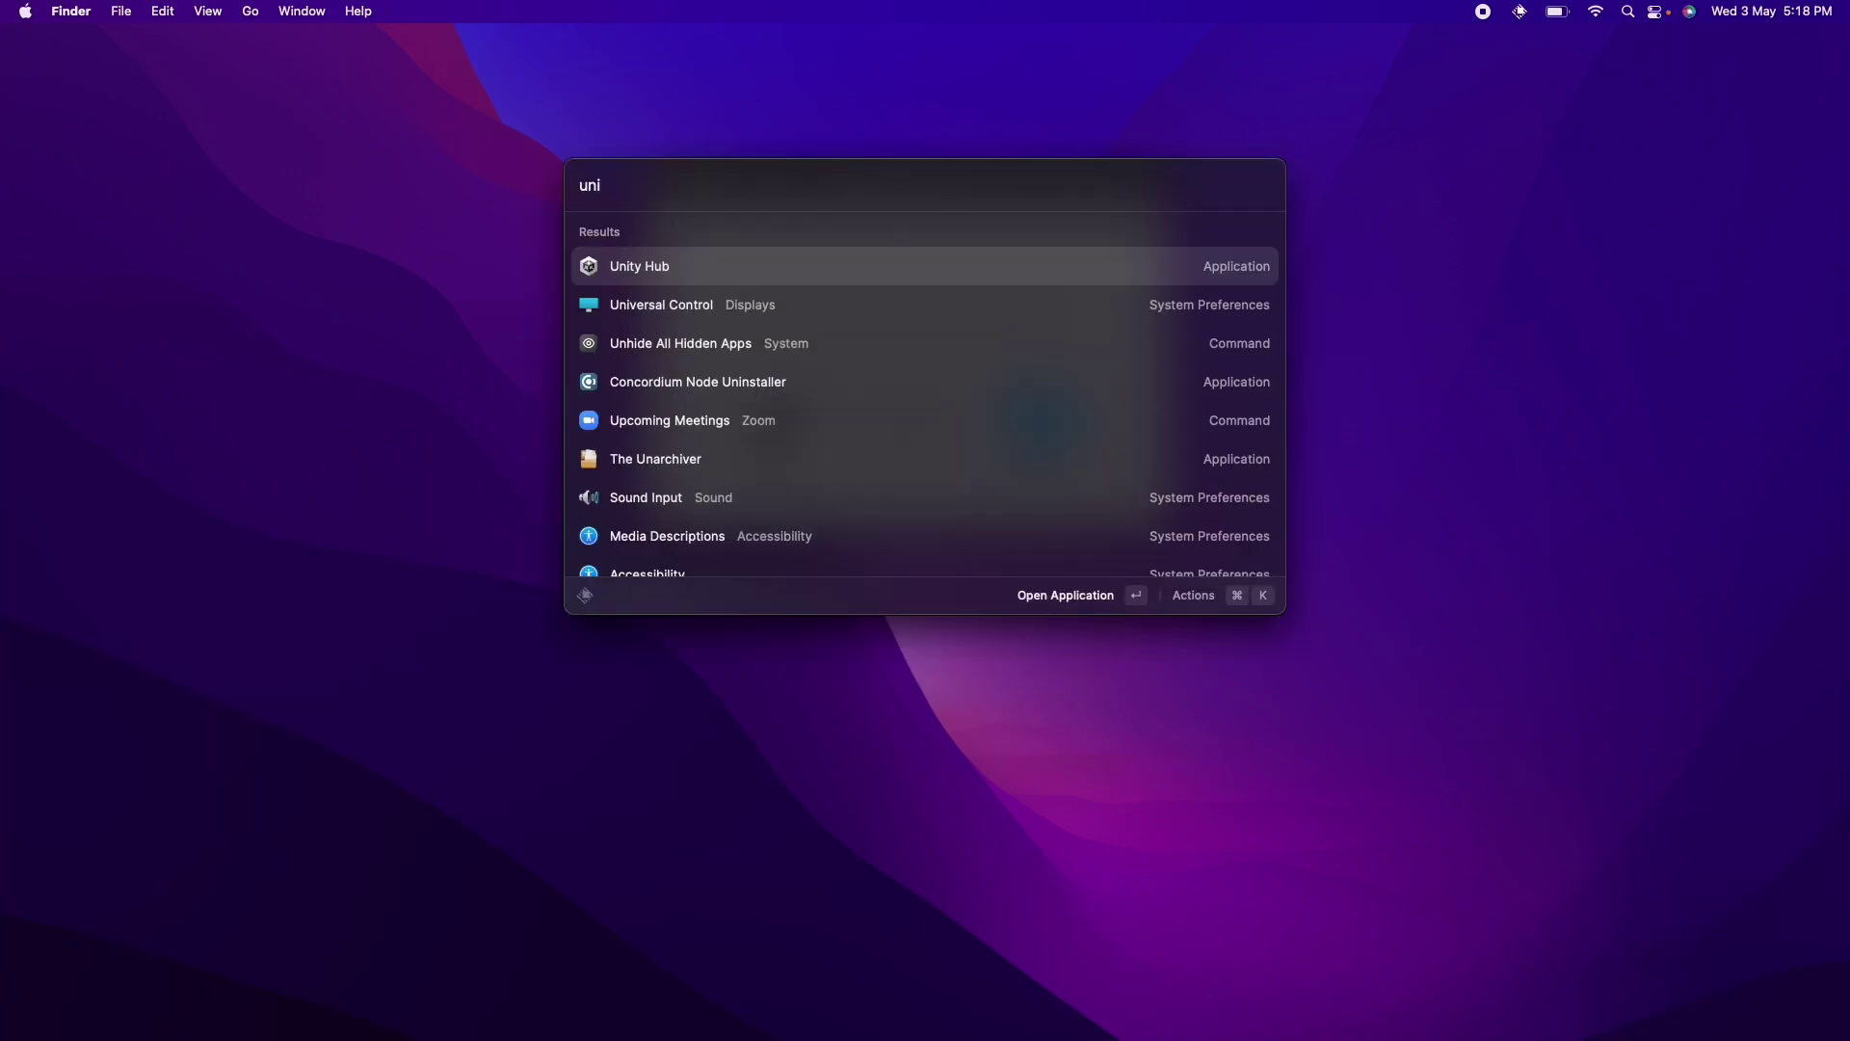
key(Return)
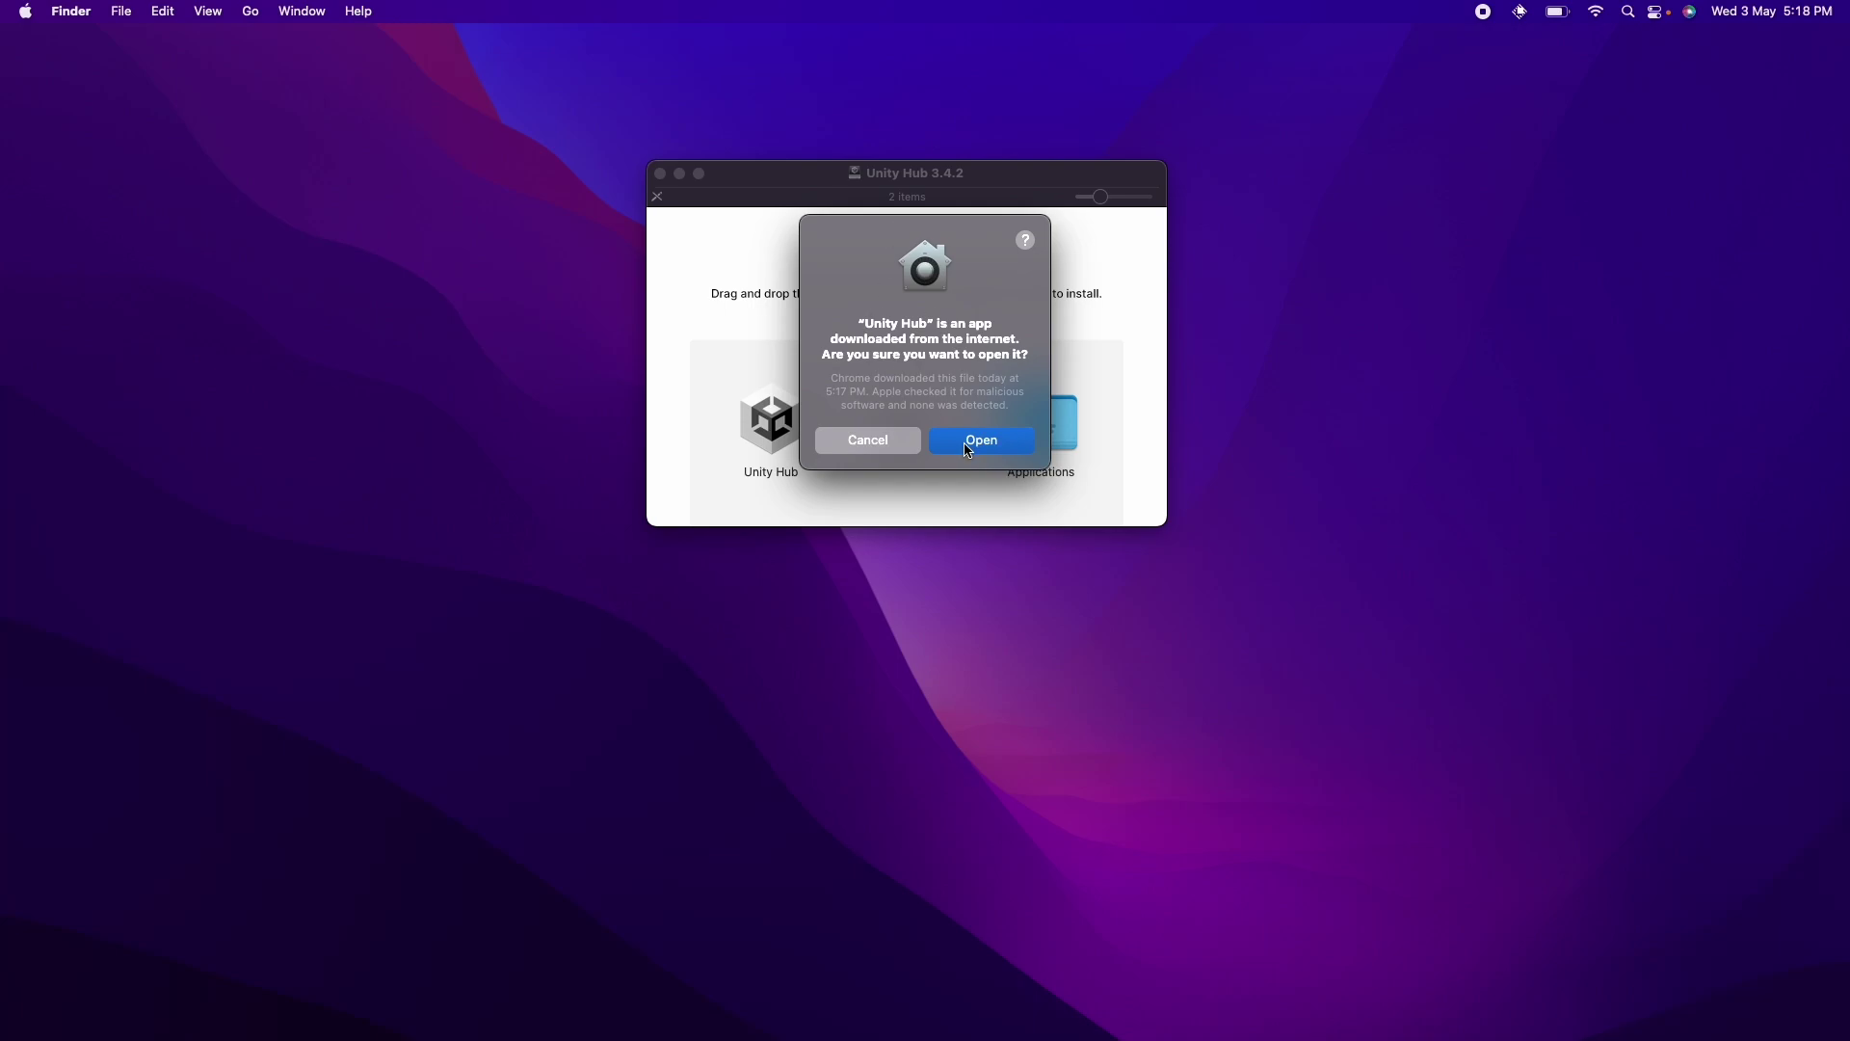
click(965, 443)
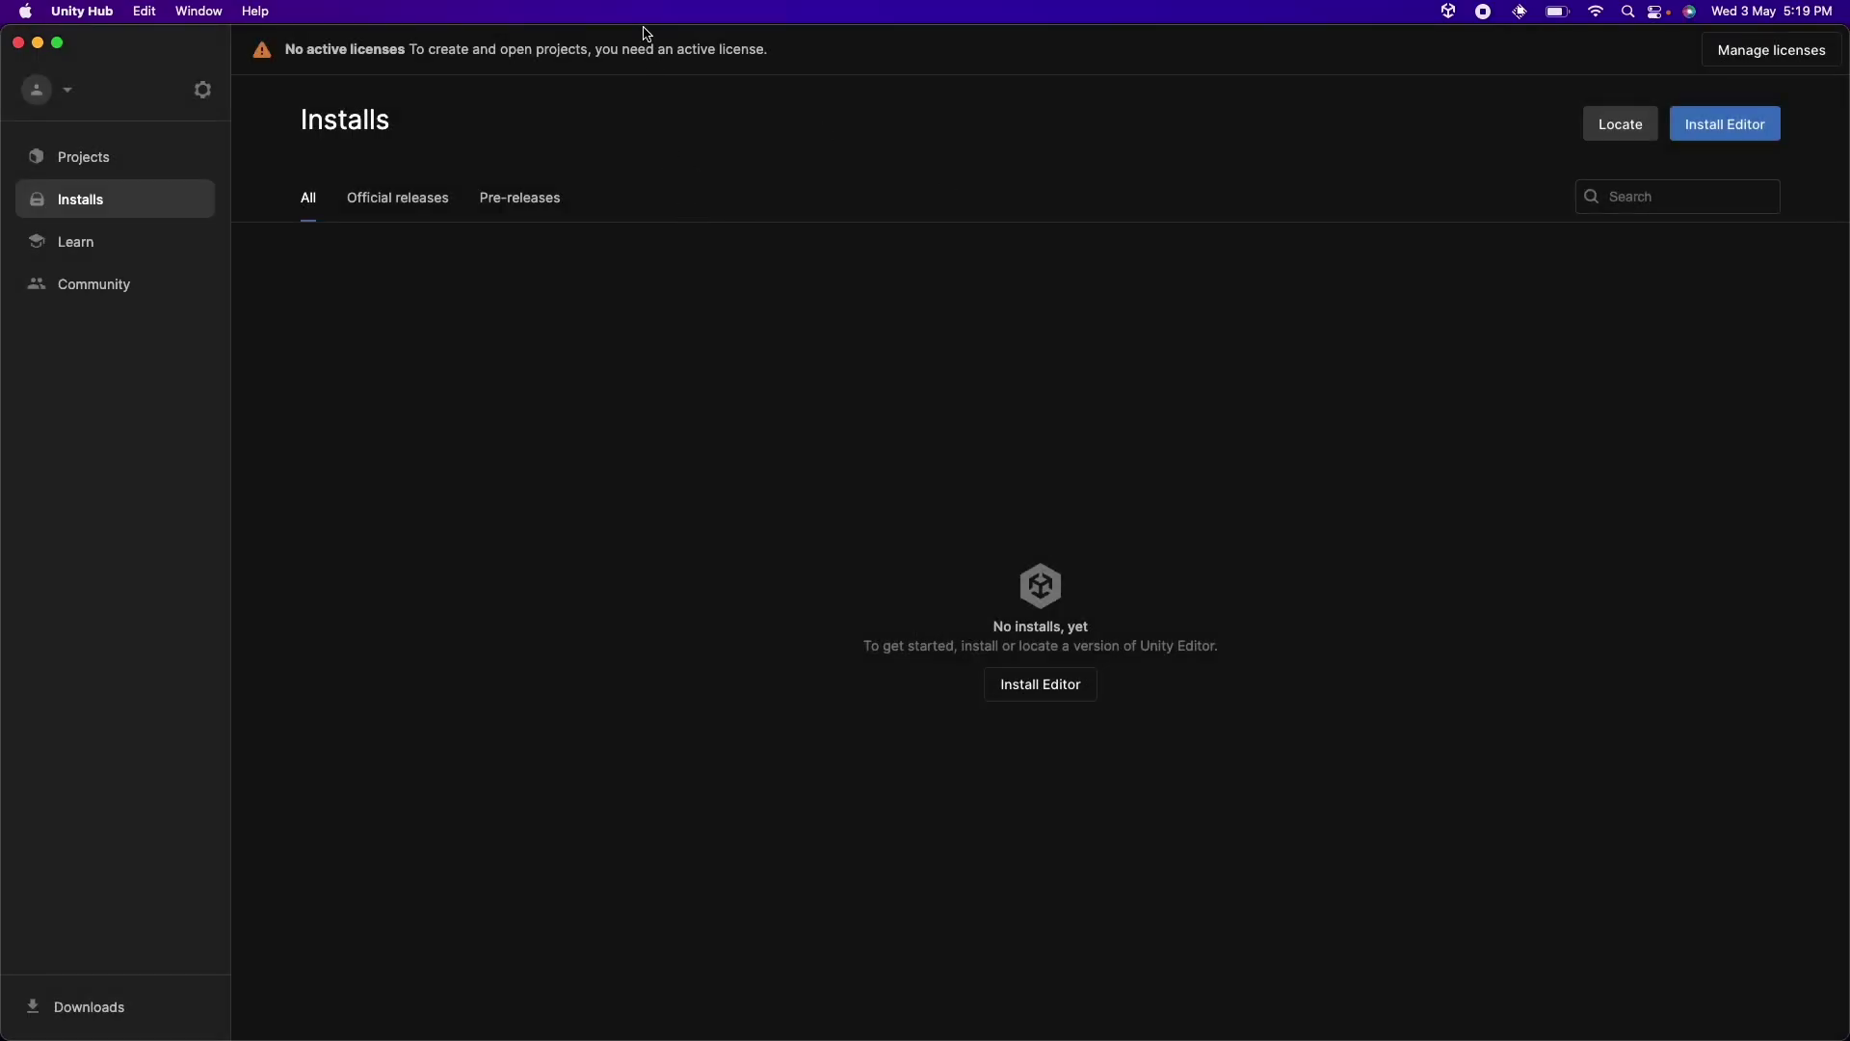
Sign in with a Unity ID from Manage licenses, returning to Unity Hub
click(1756, 54)
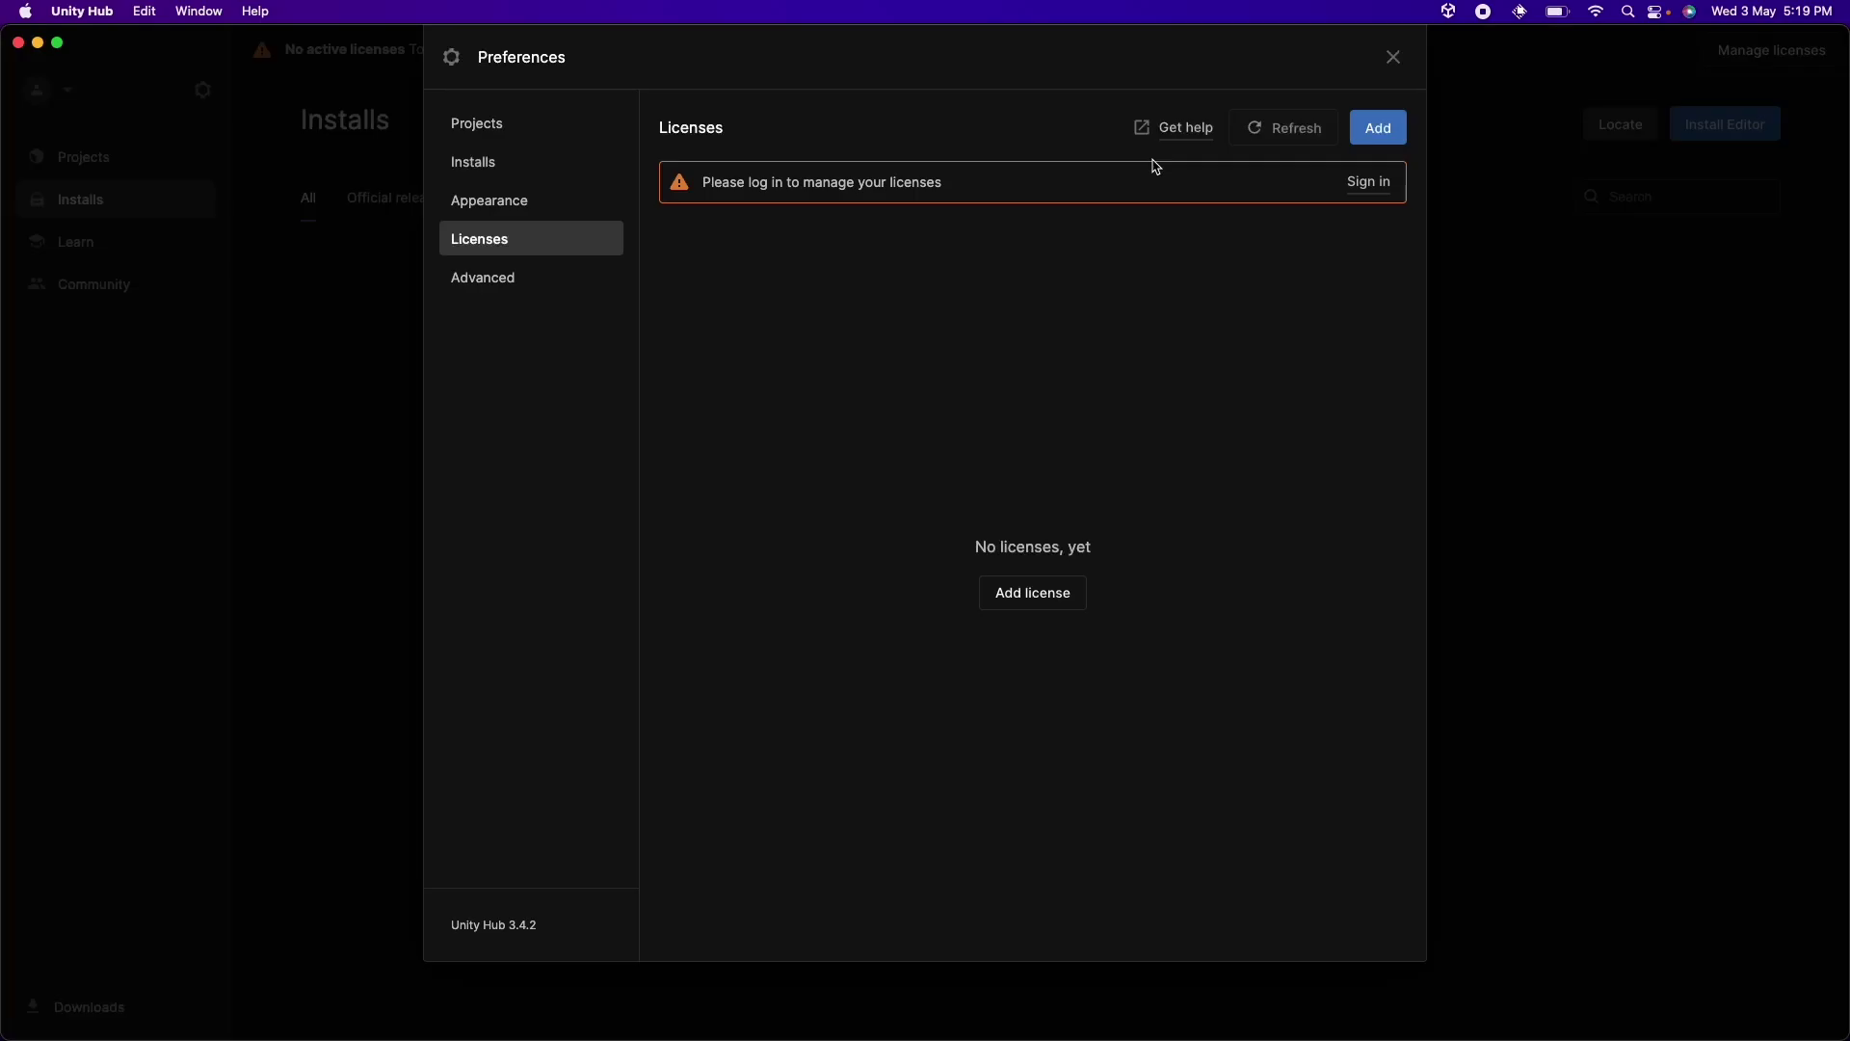
click(1368, 180)
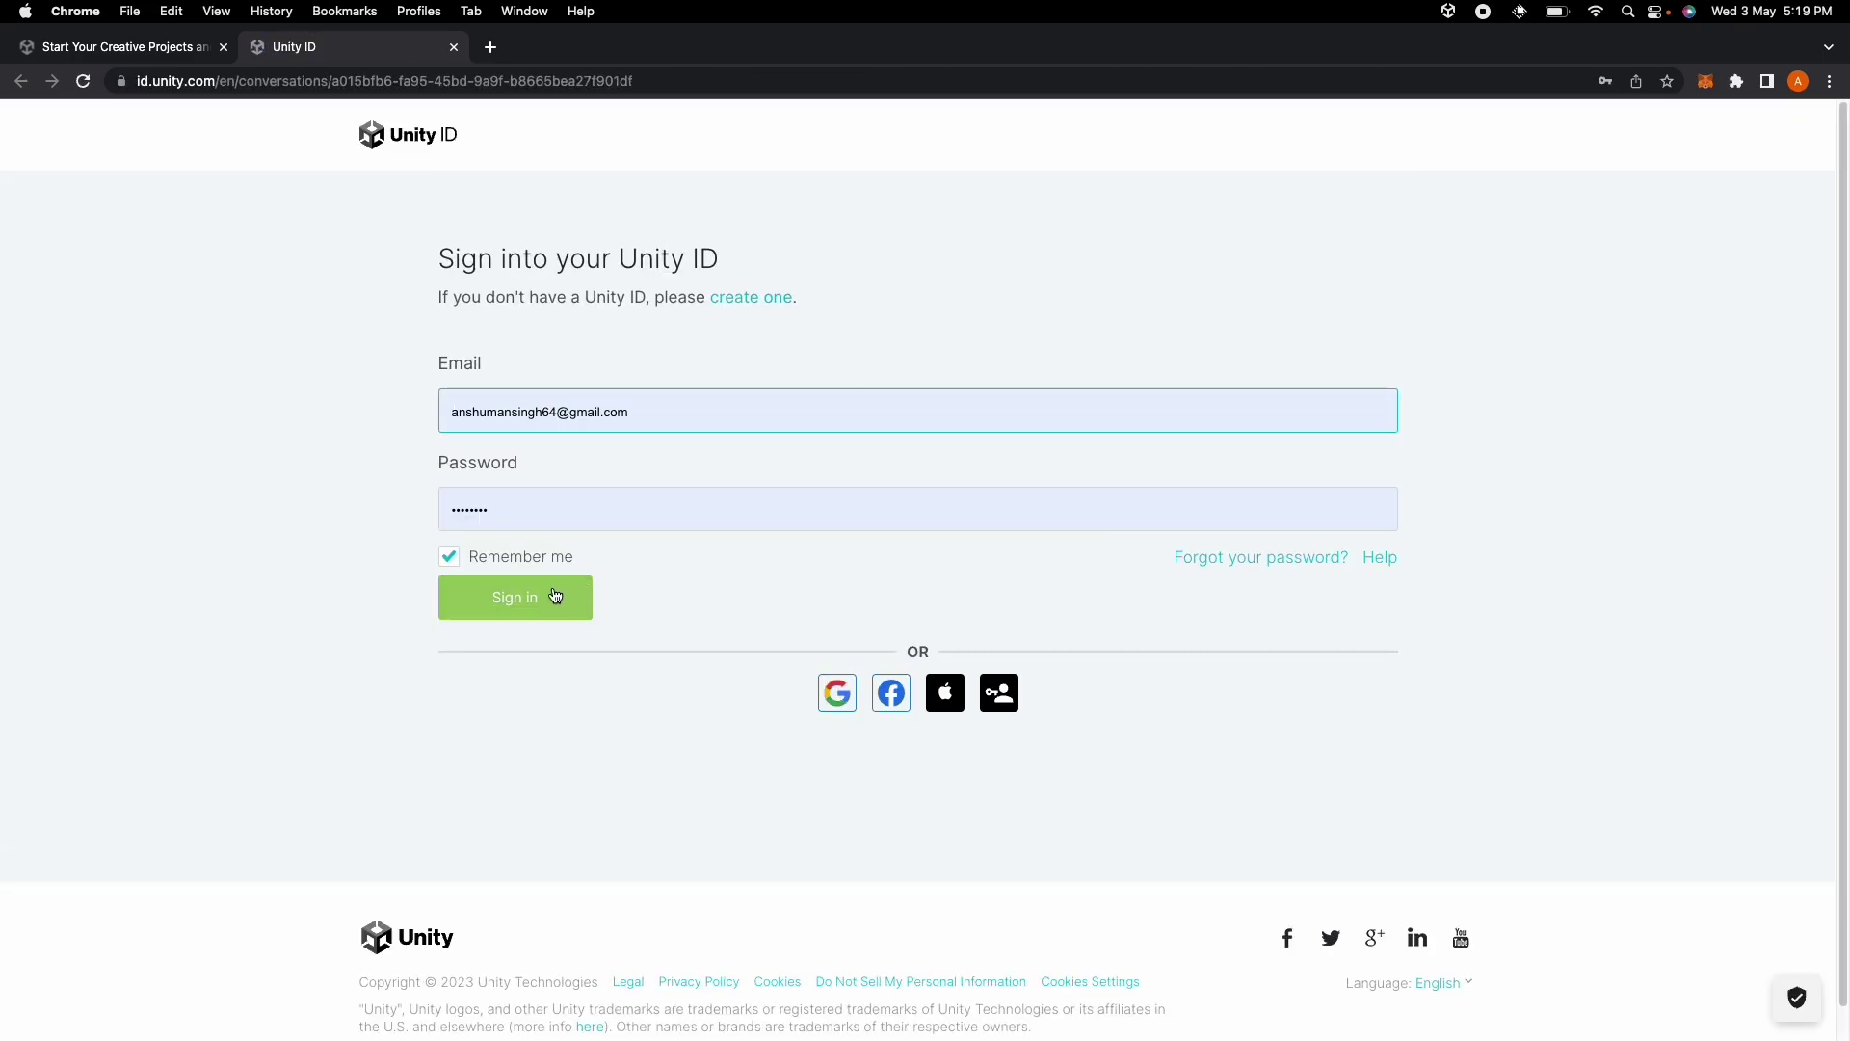
click(554, 598)
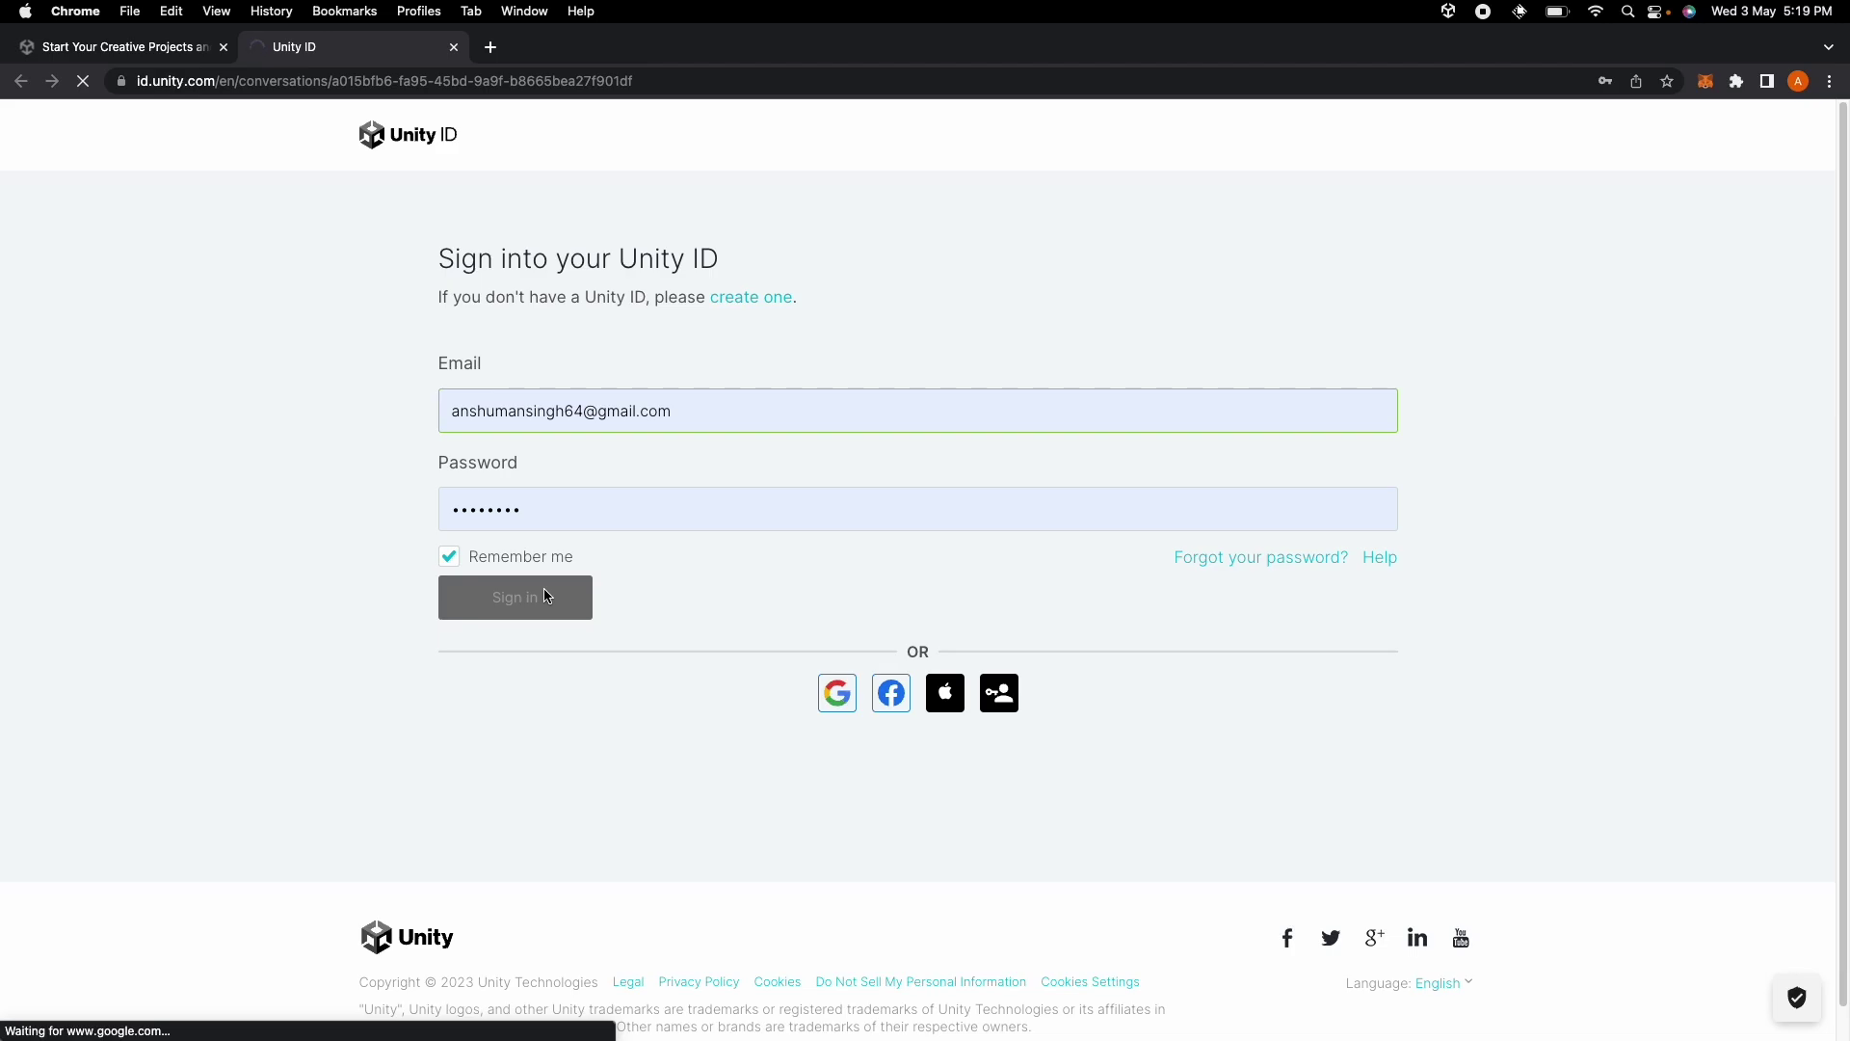
click(1105, 261)
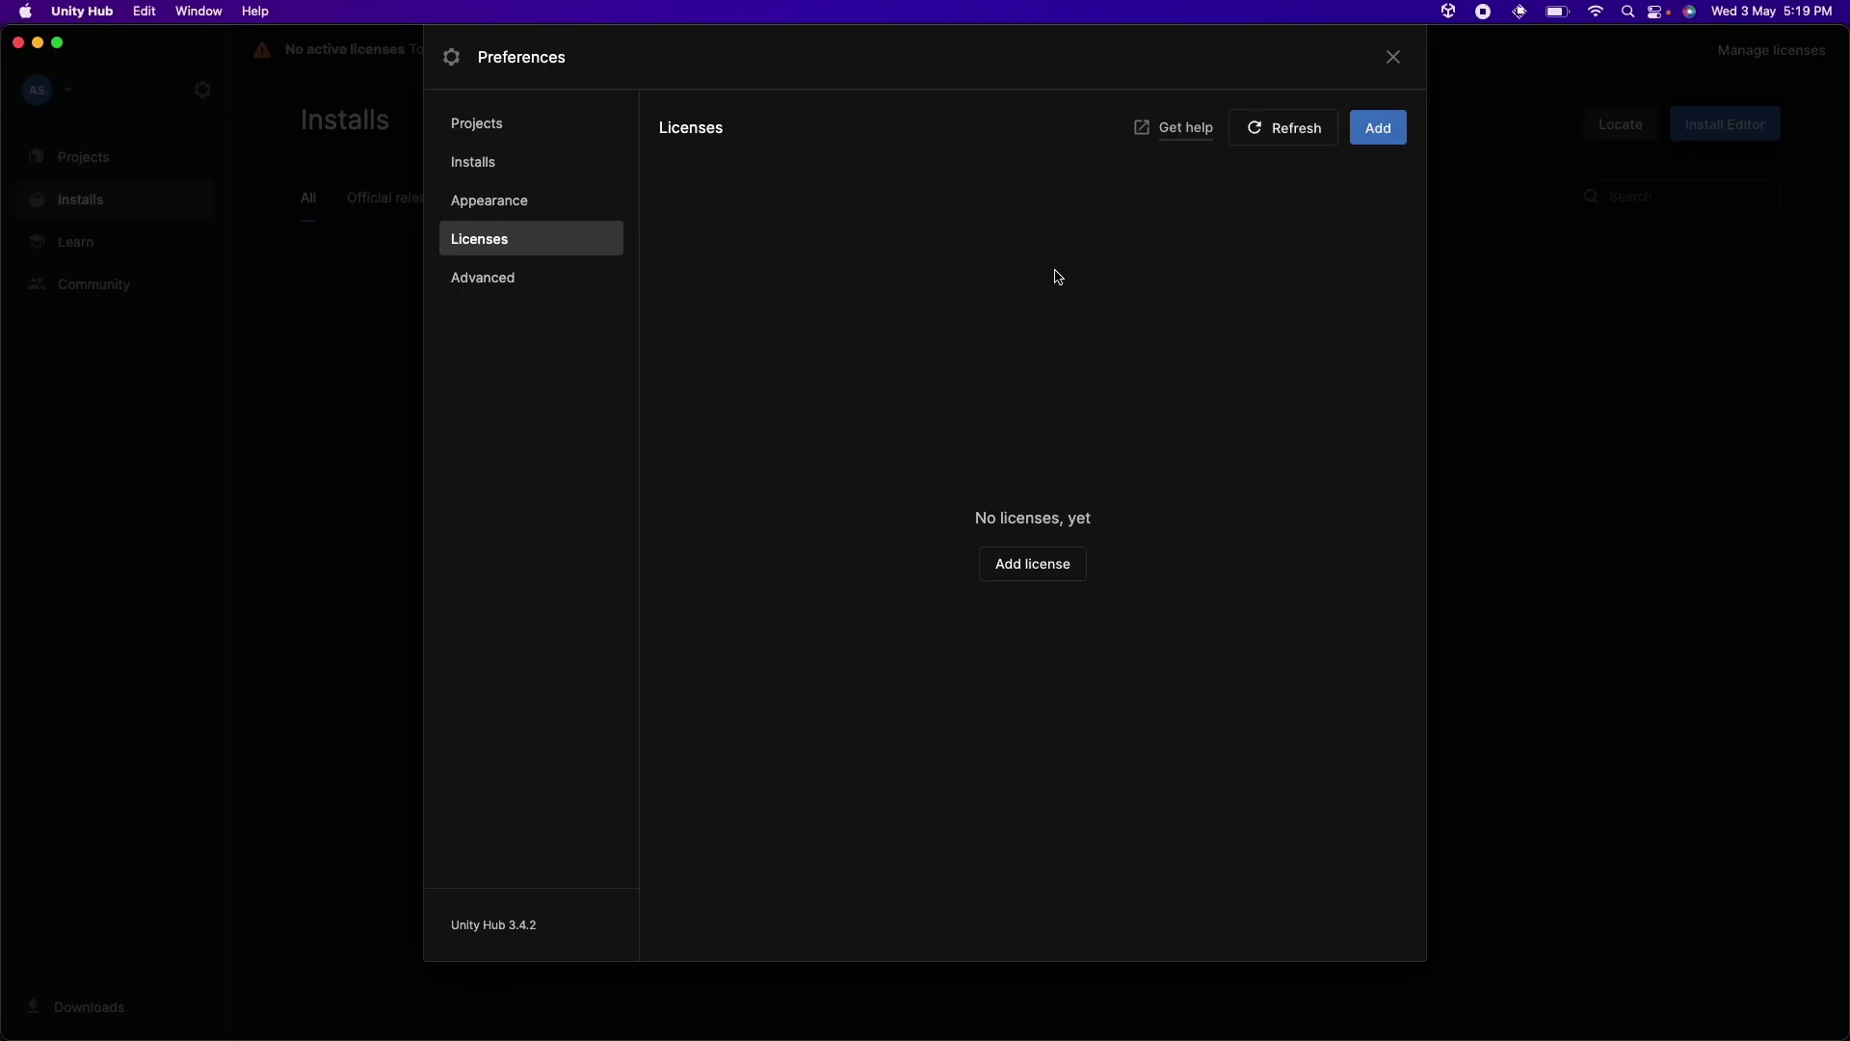
Add a free Personal Edition license, accept its terms, and close Preferences
click(1351, 139)
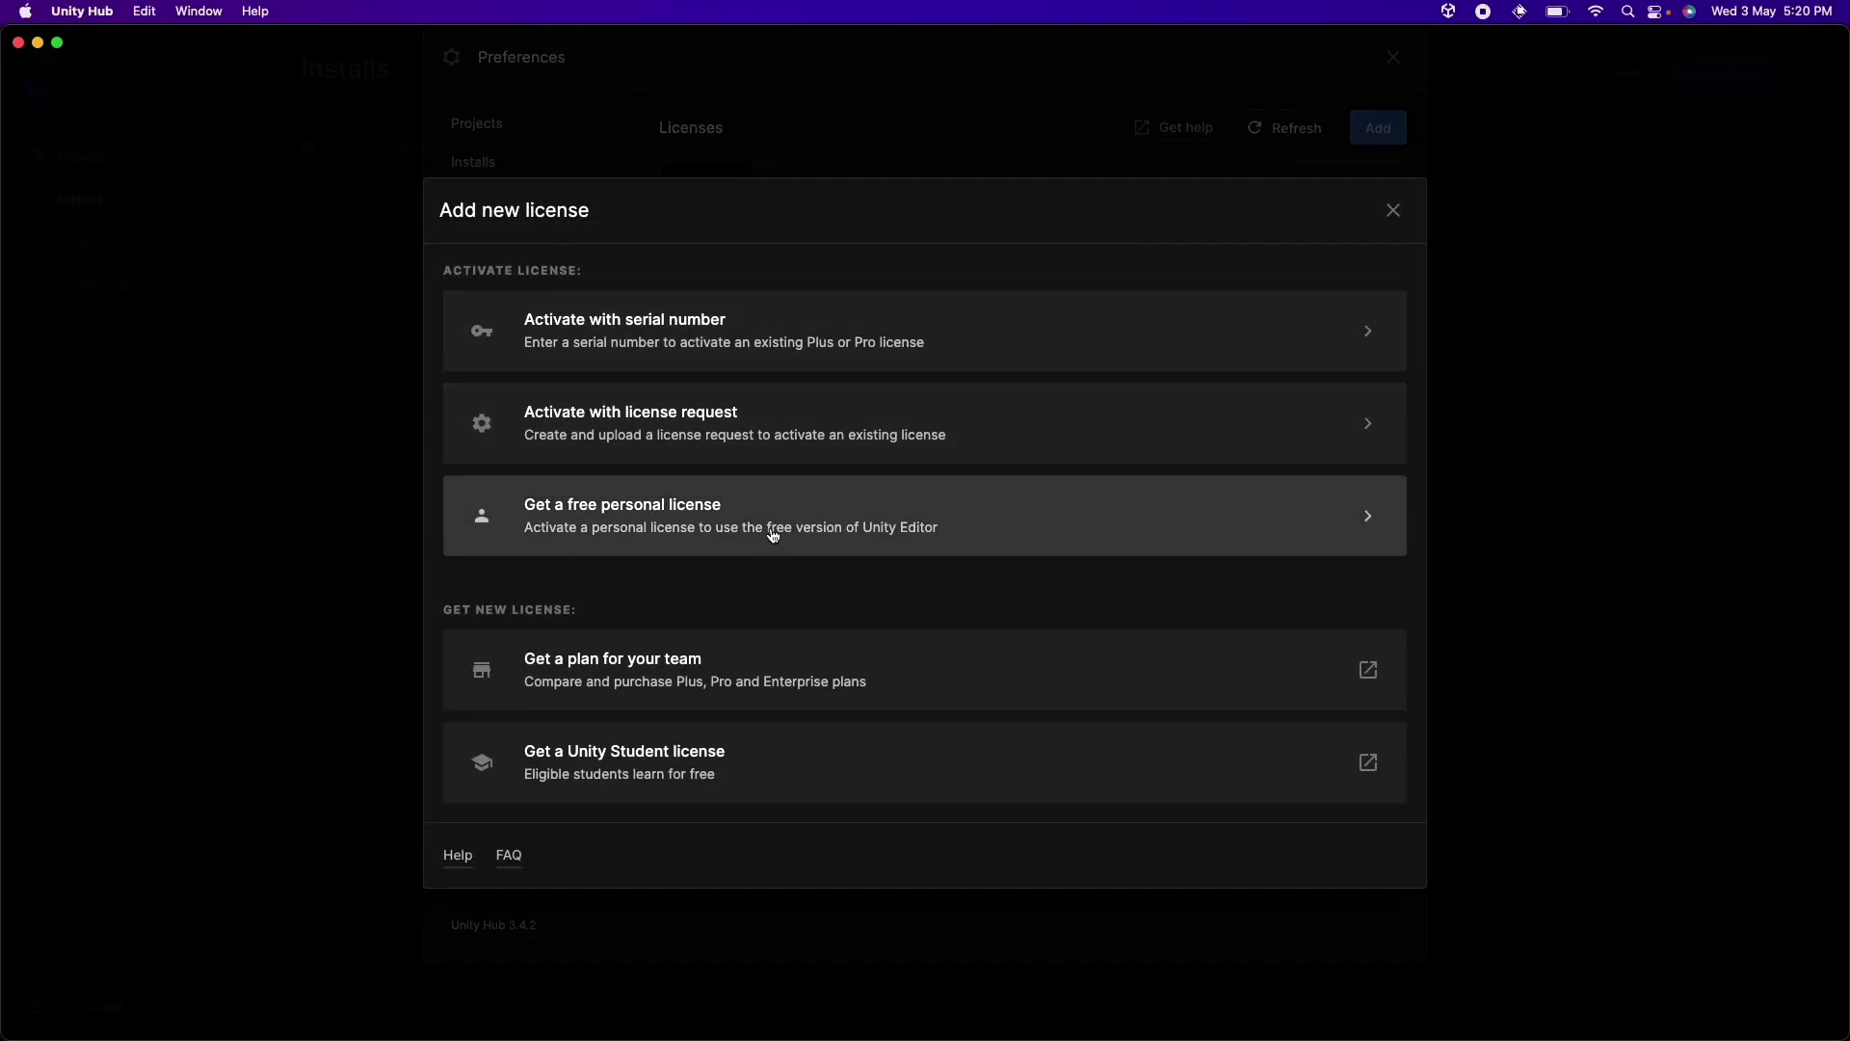
click(887, 514)
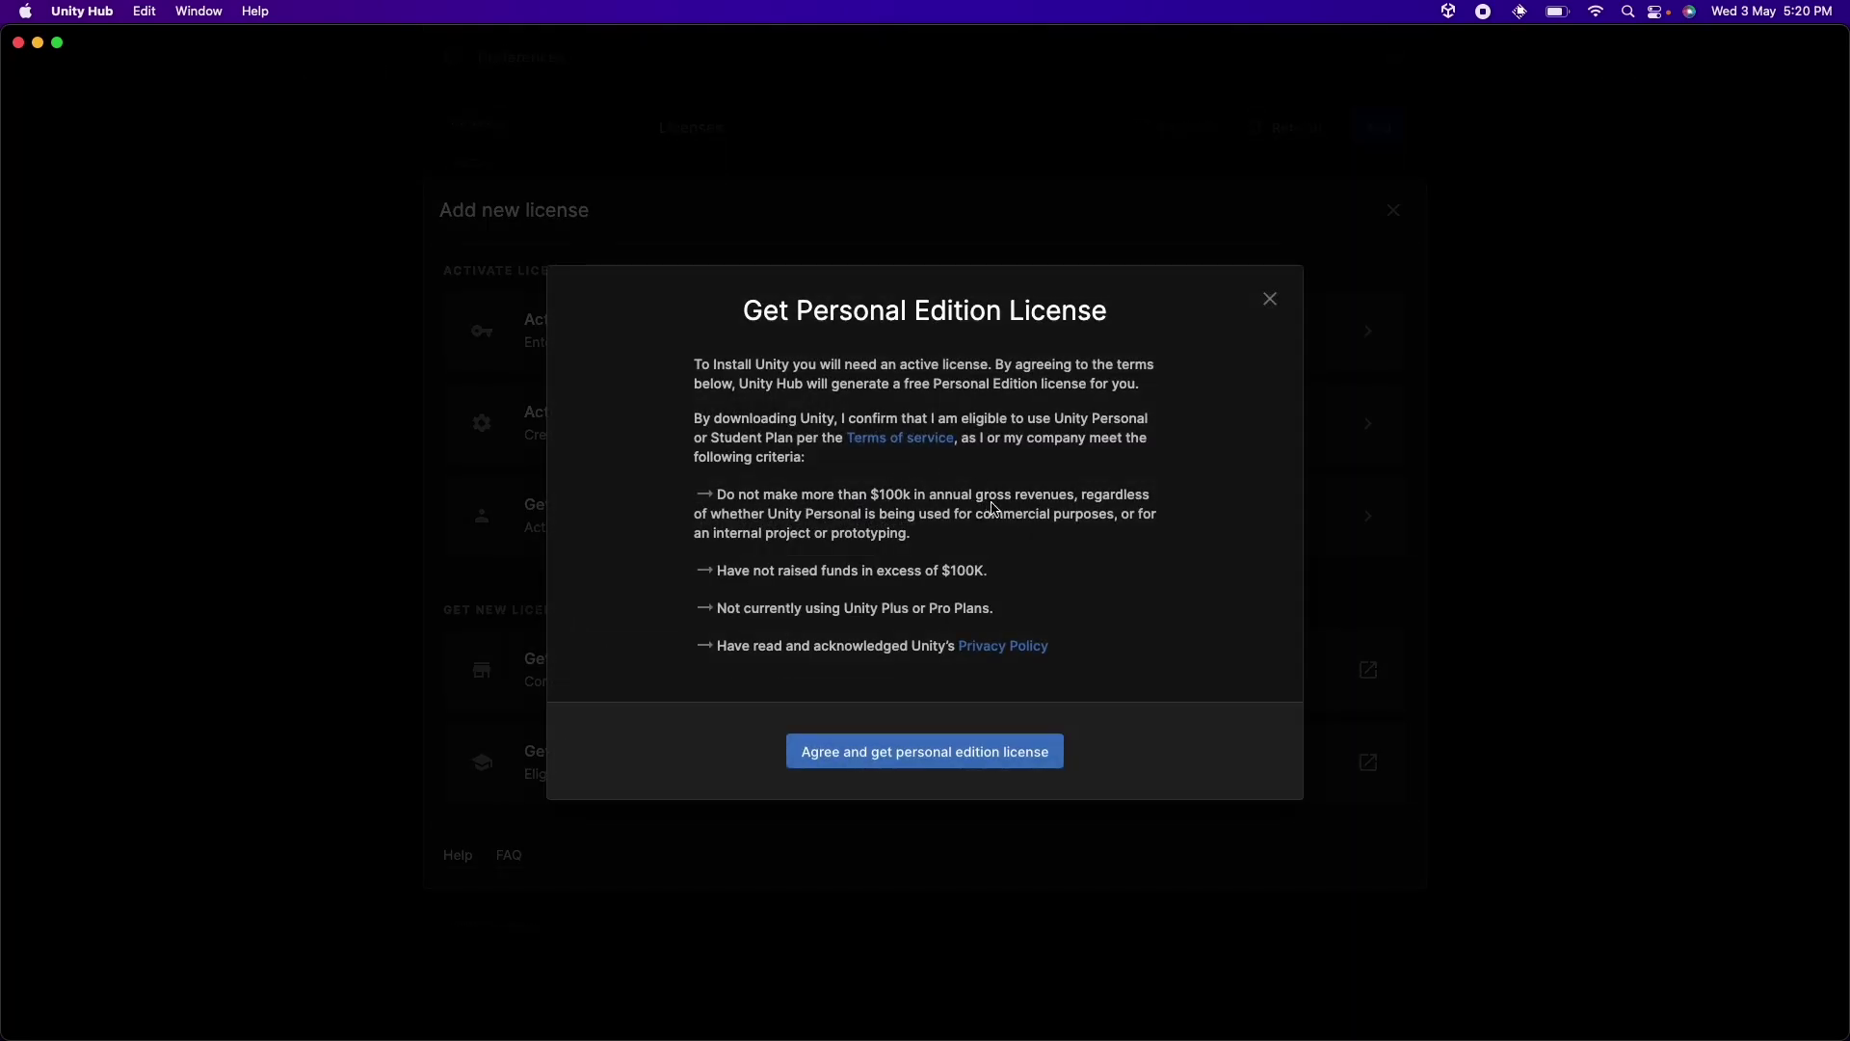
click(956, 756)
click(1395, 58)
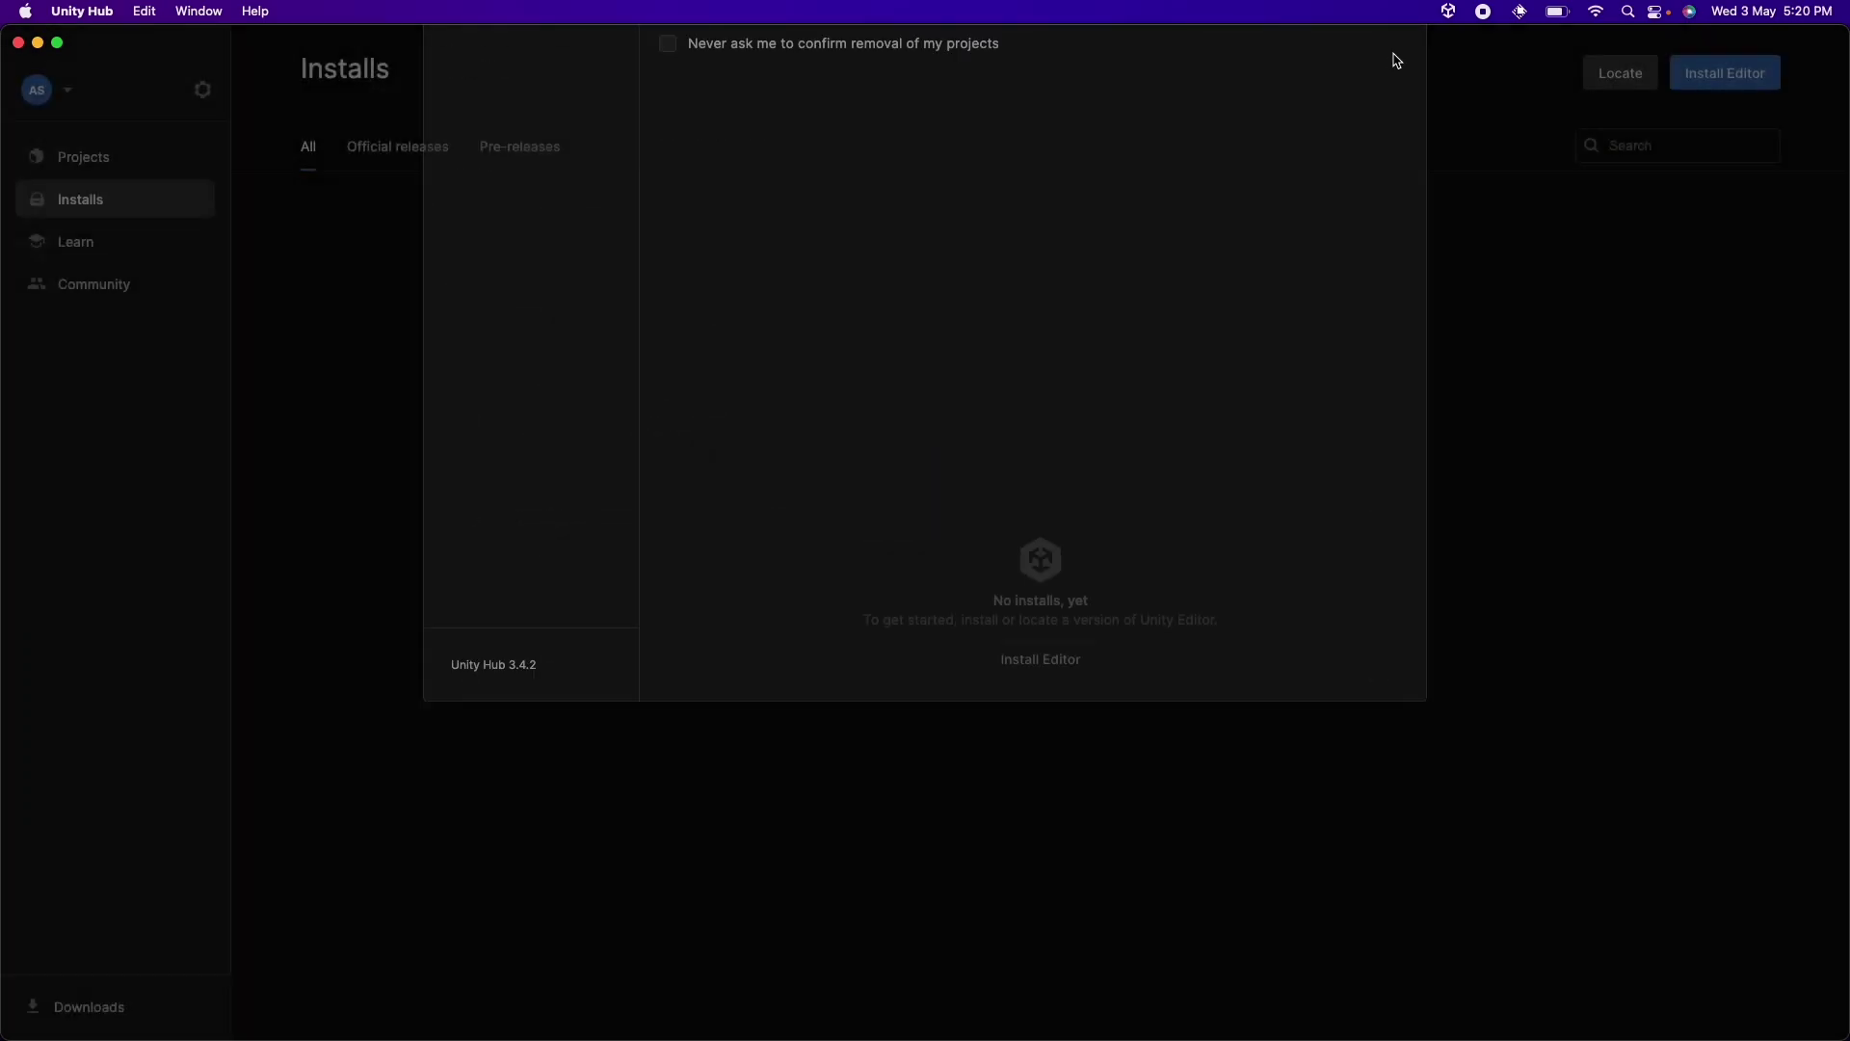
Install Unity 2021.3.24f1 (Silicon) with Visual Studio for Mac, accepting its license terms
click(1039, 659)
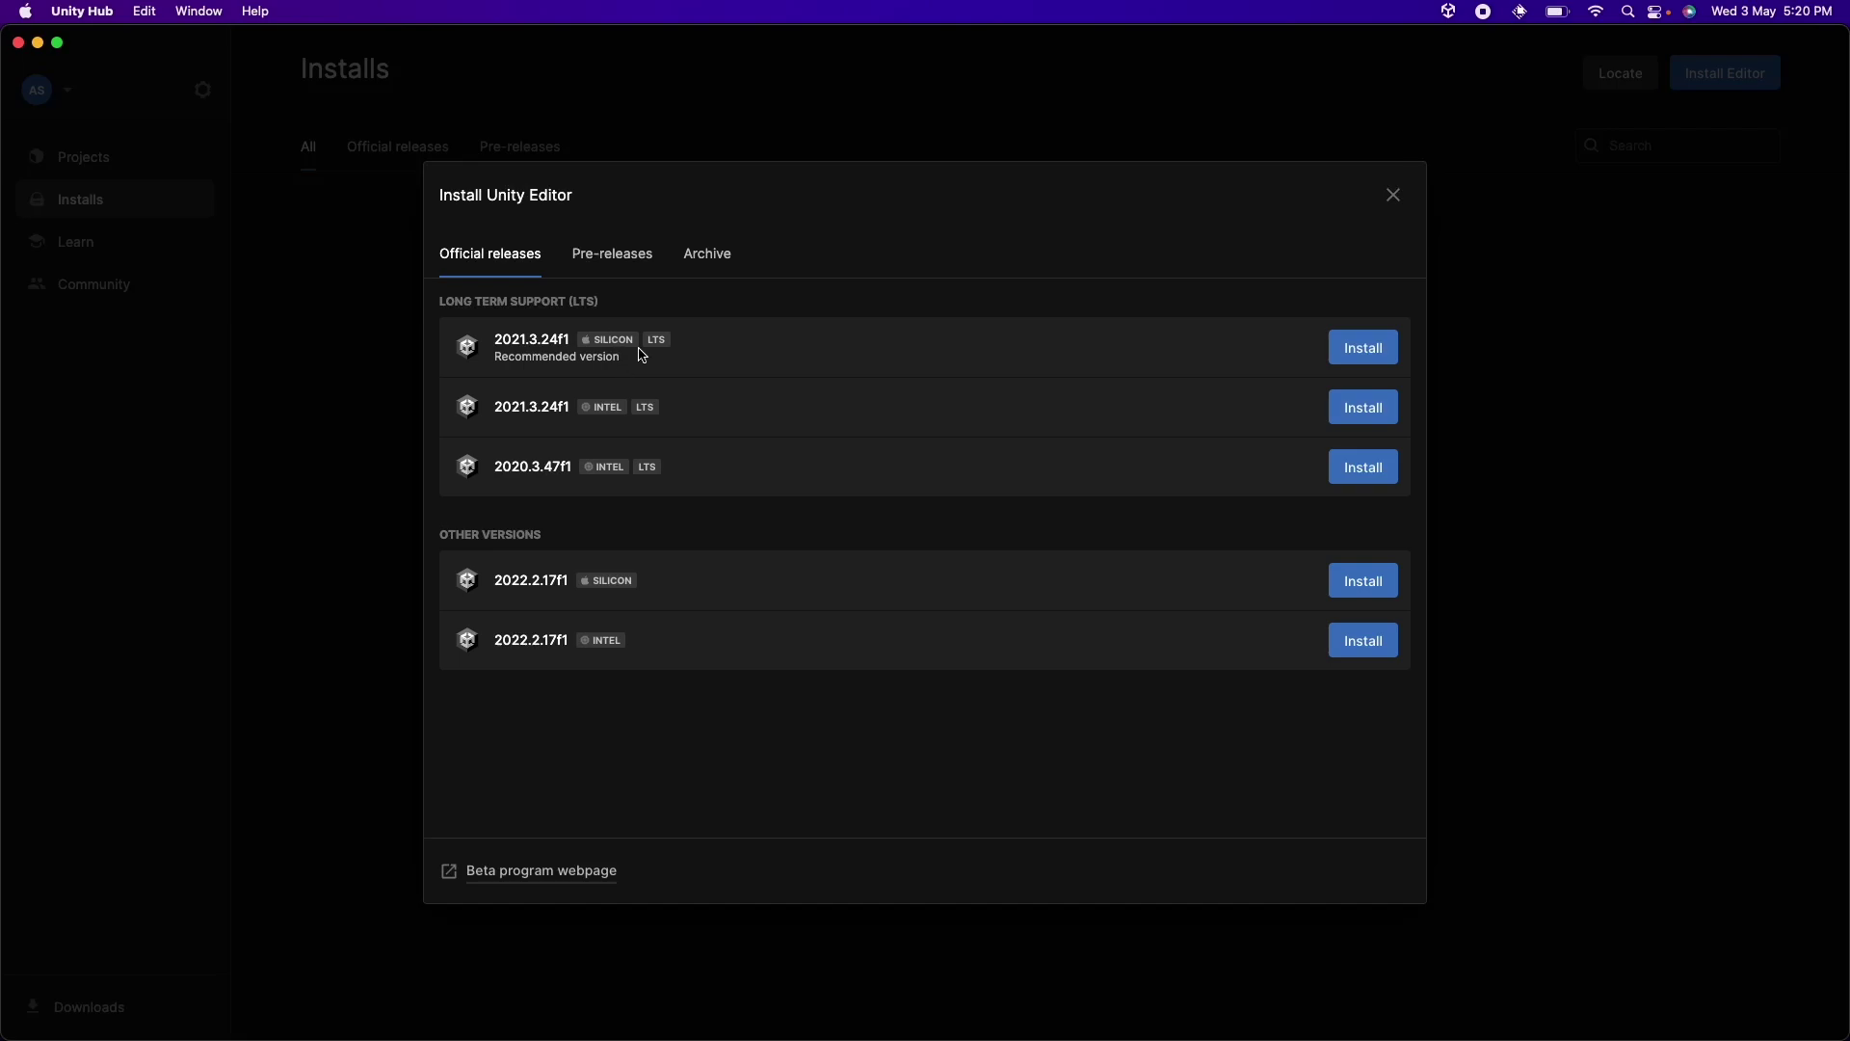
click(1364, 347)
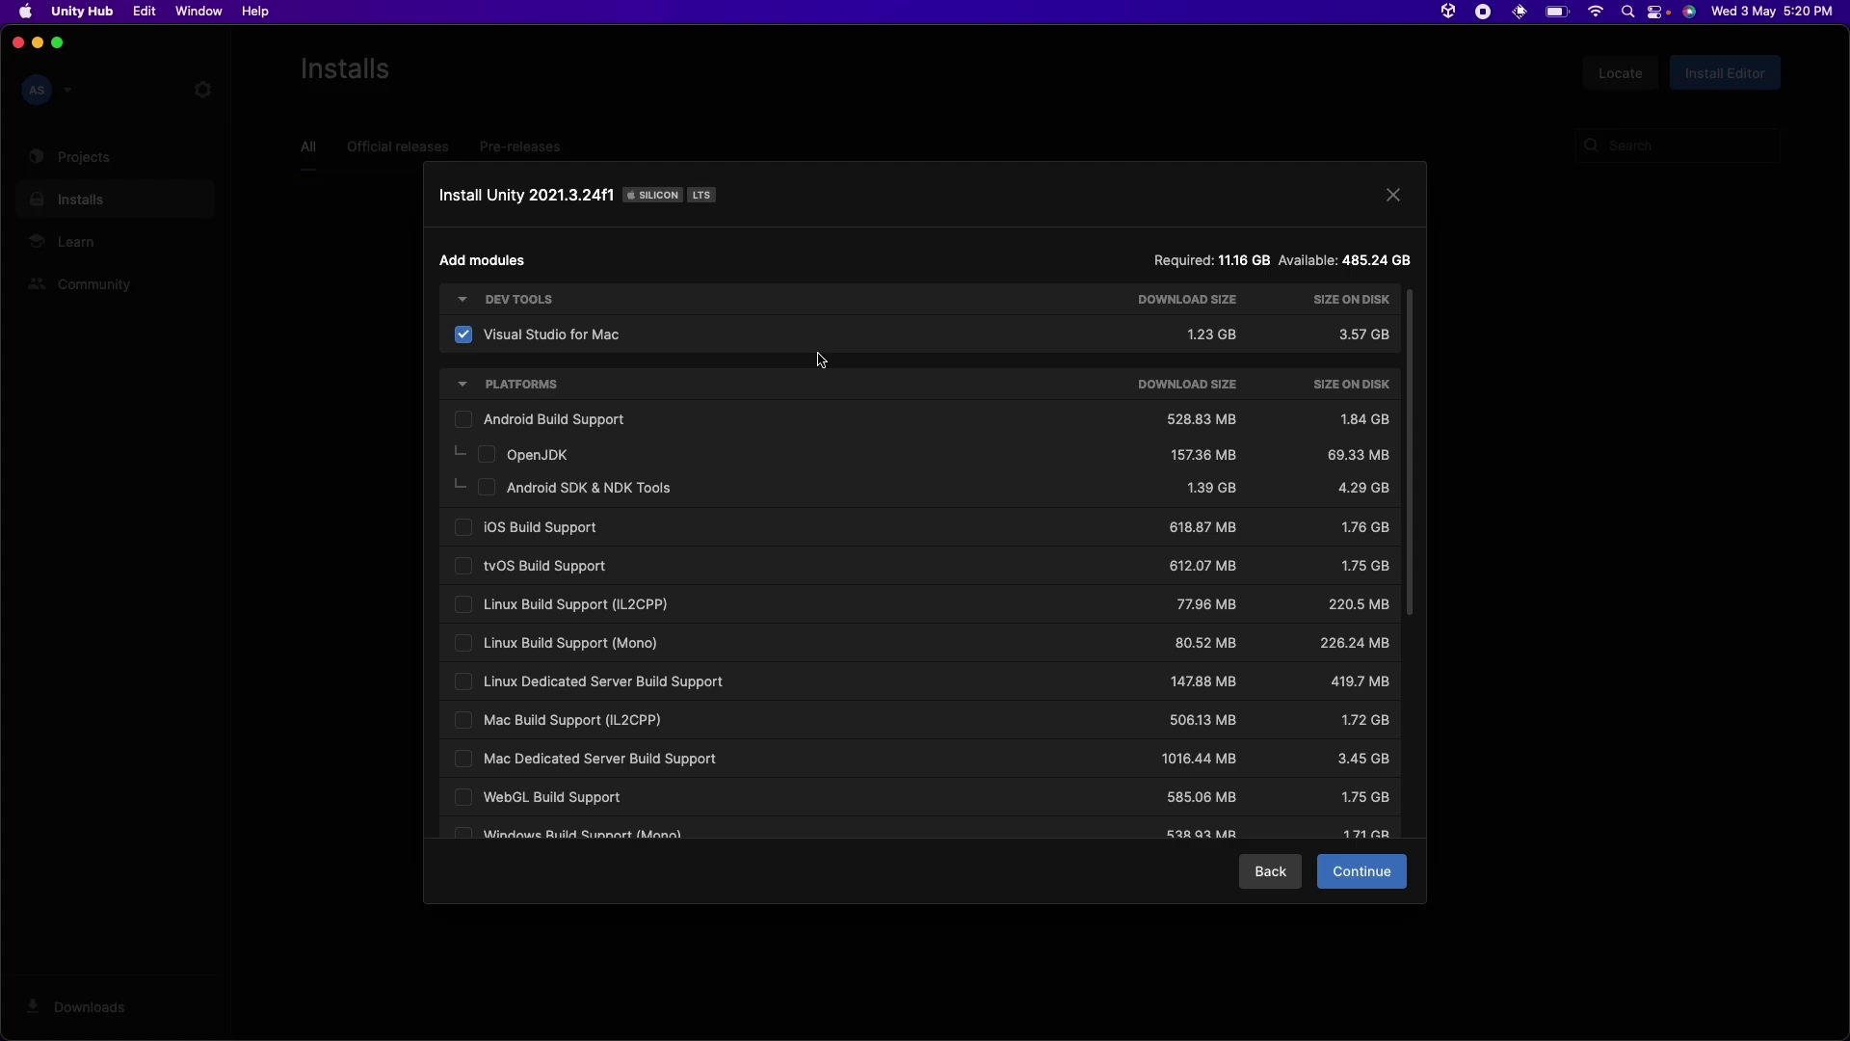
click(1363, 871)
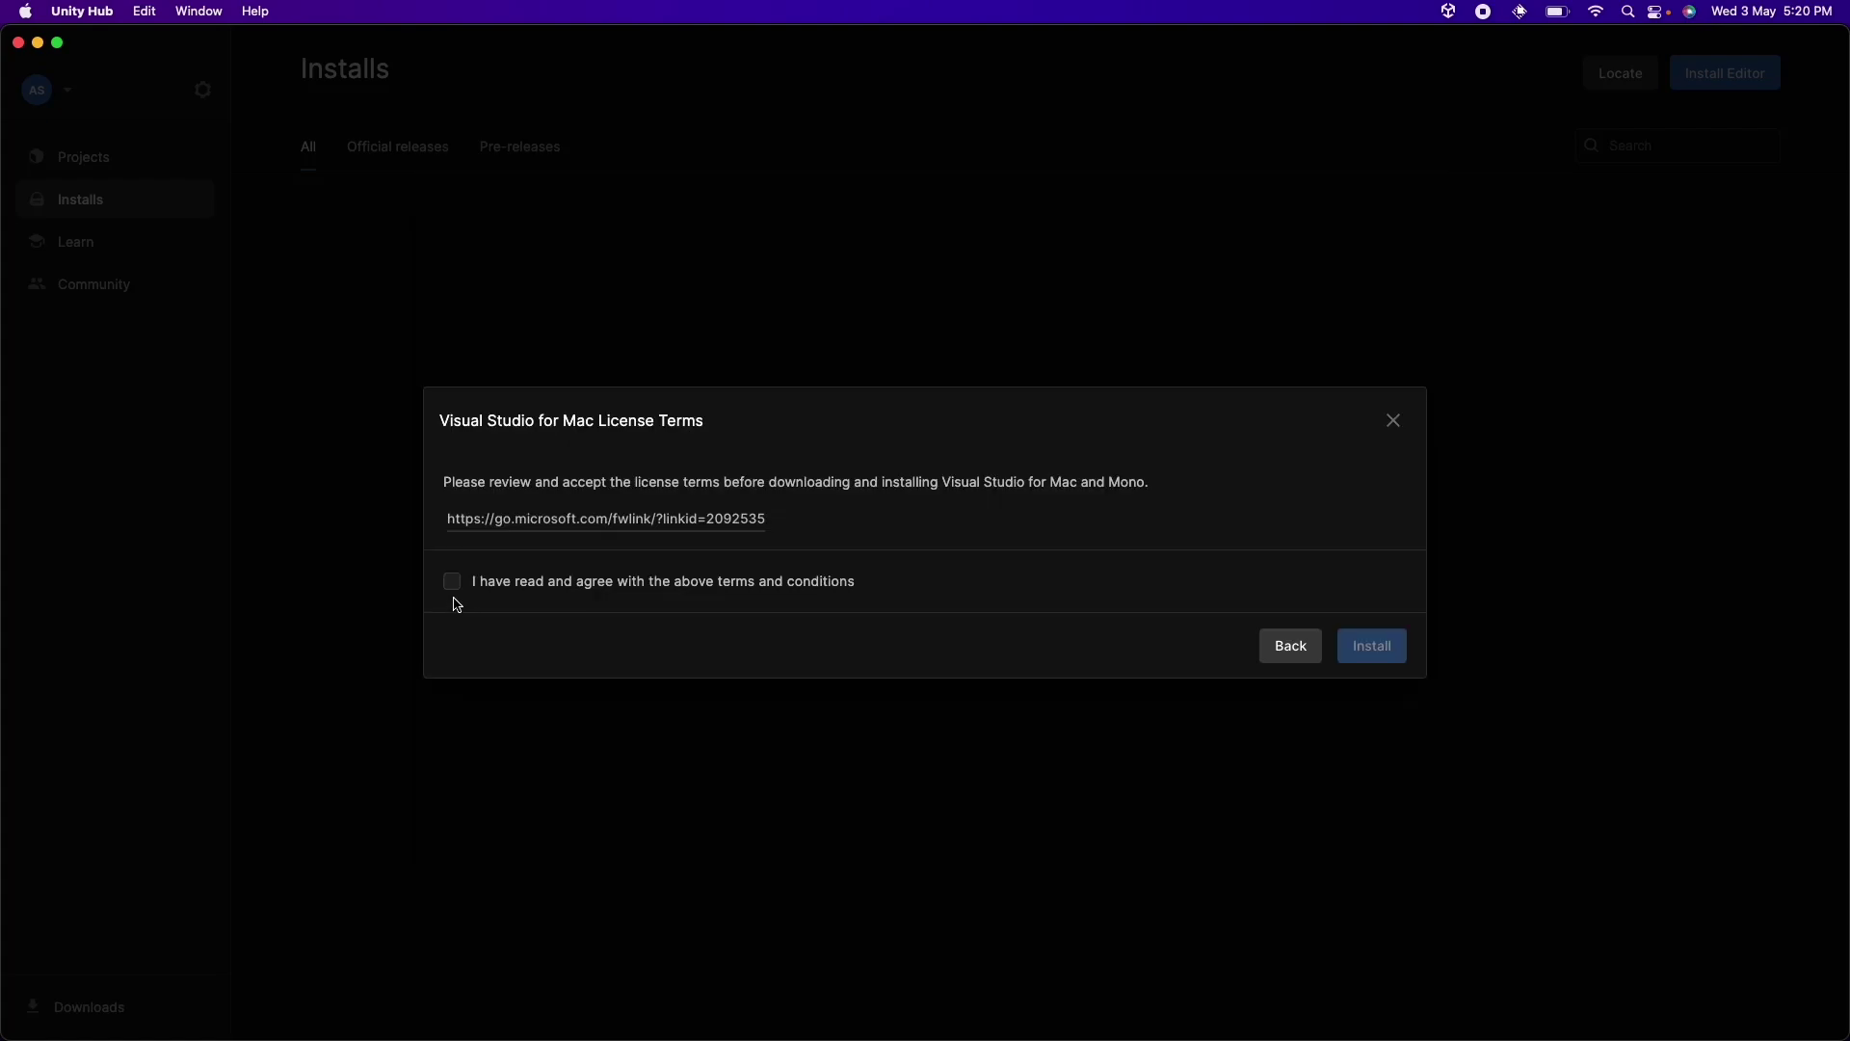
click(451, 579)
click(1371, 646)
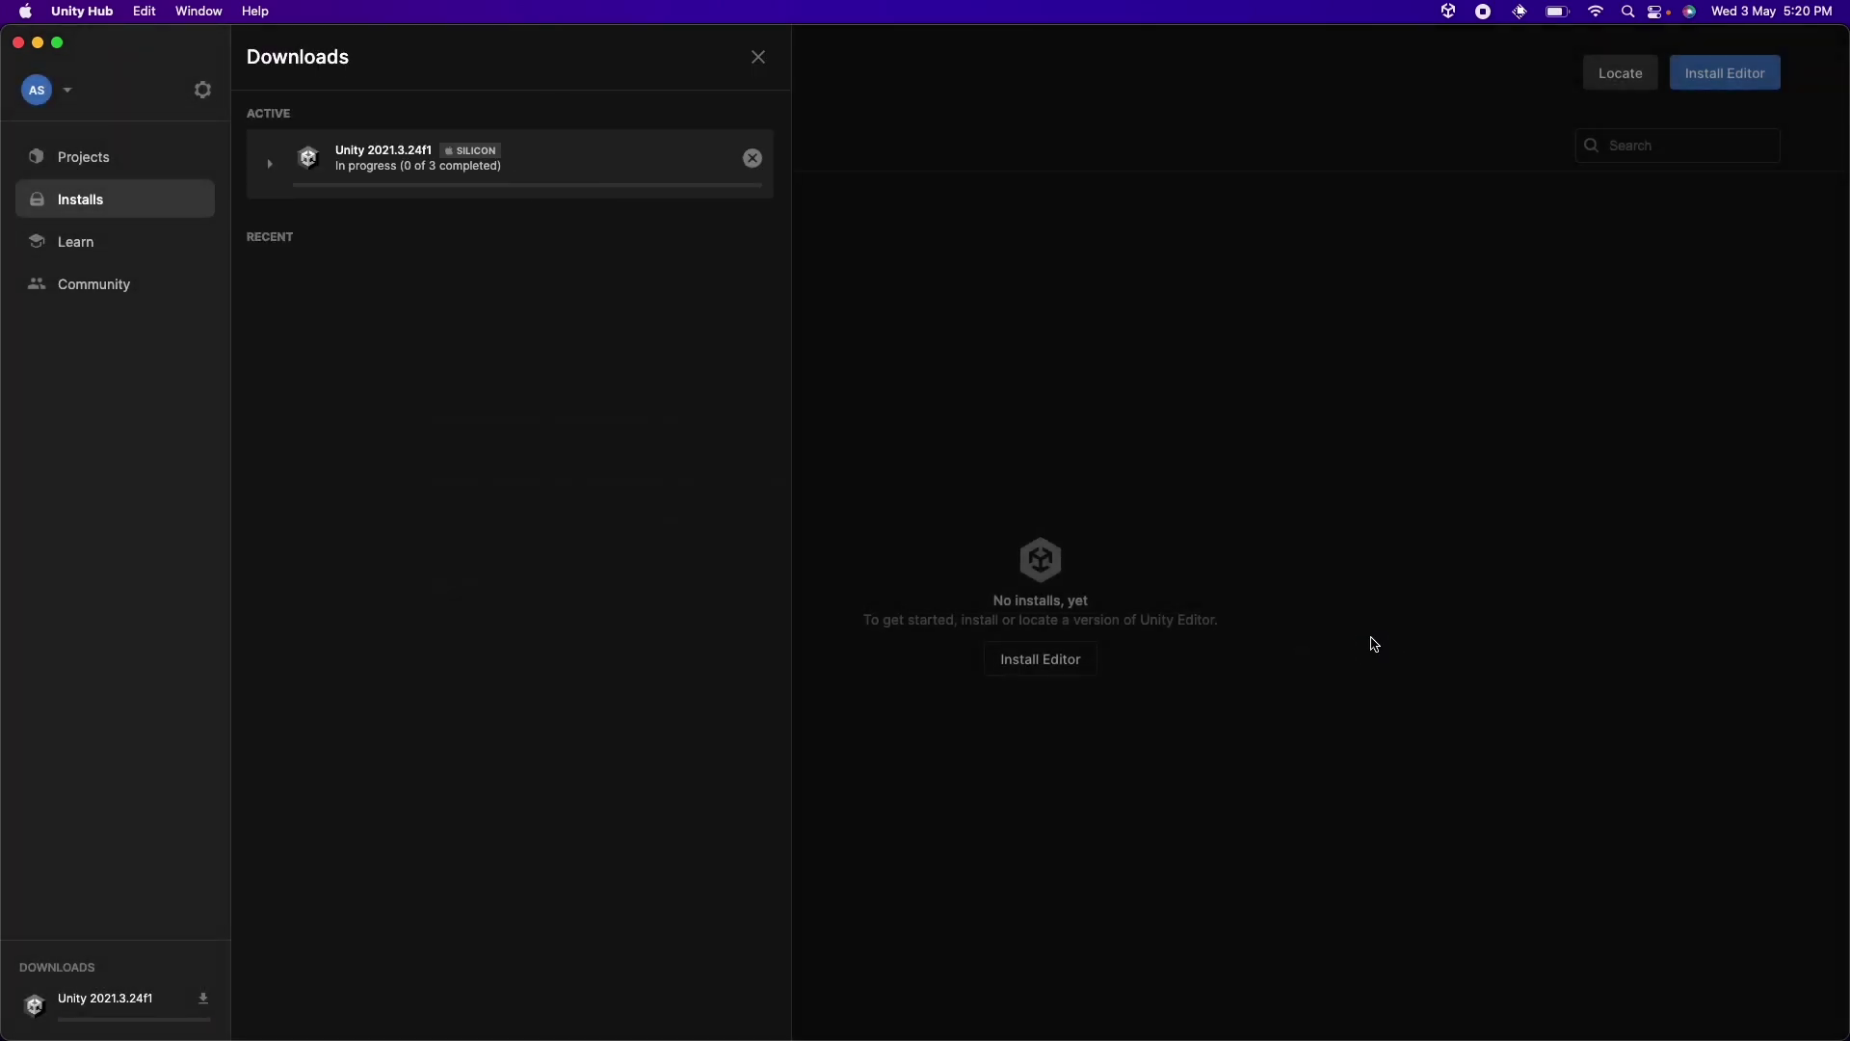
click(270, 156)
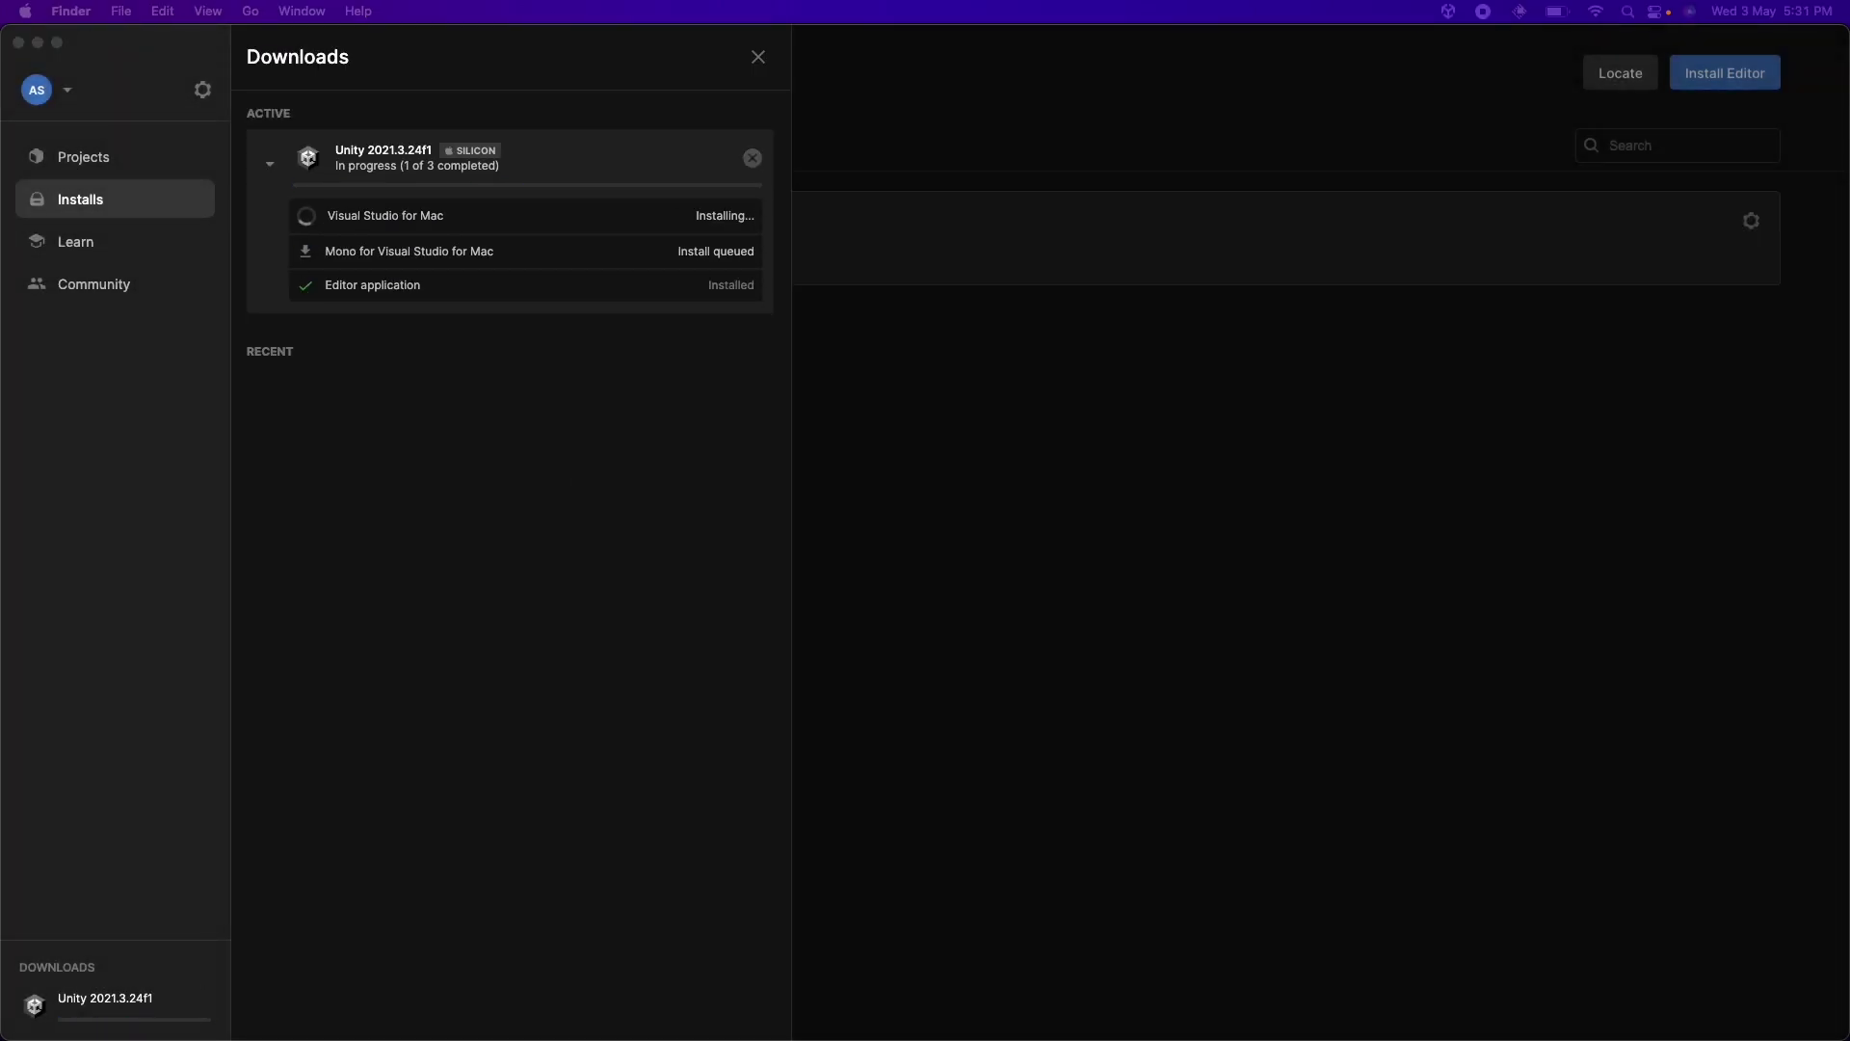
click(83, 156)
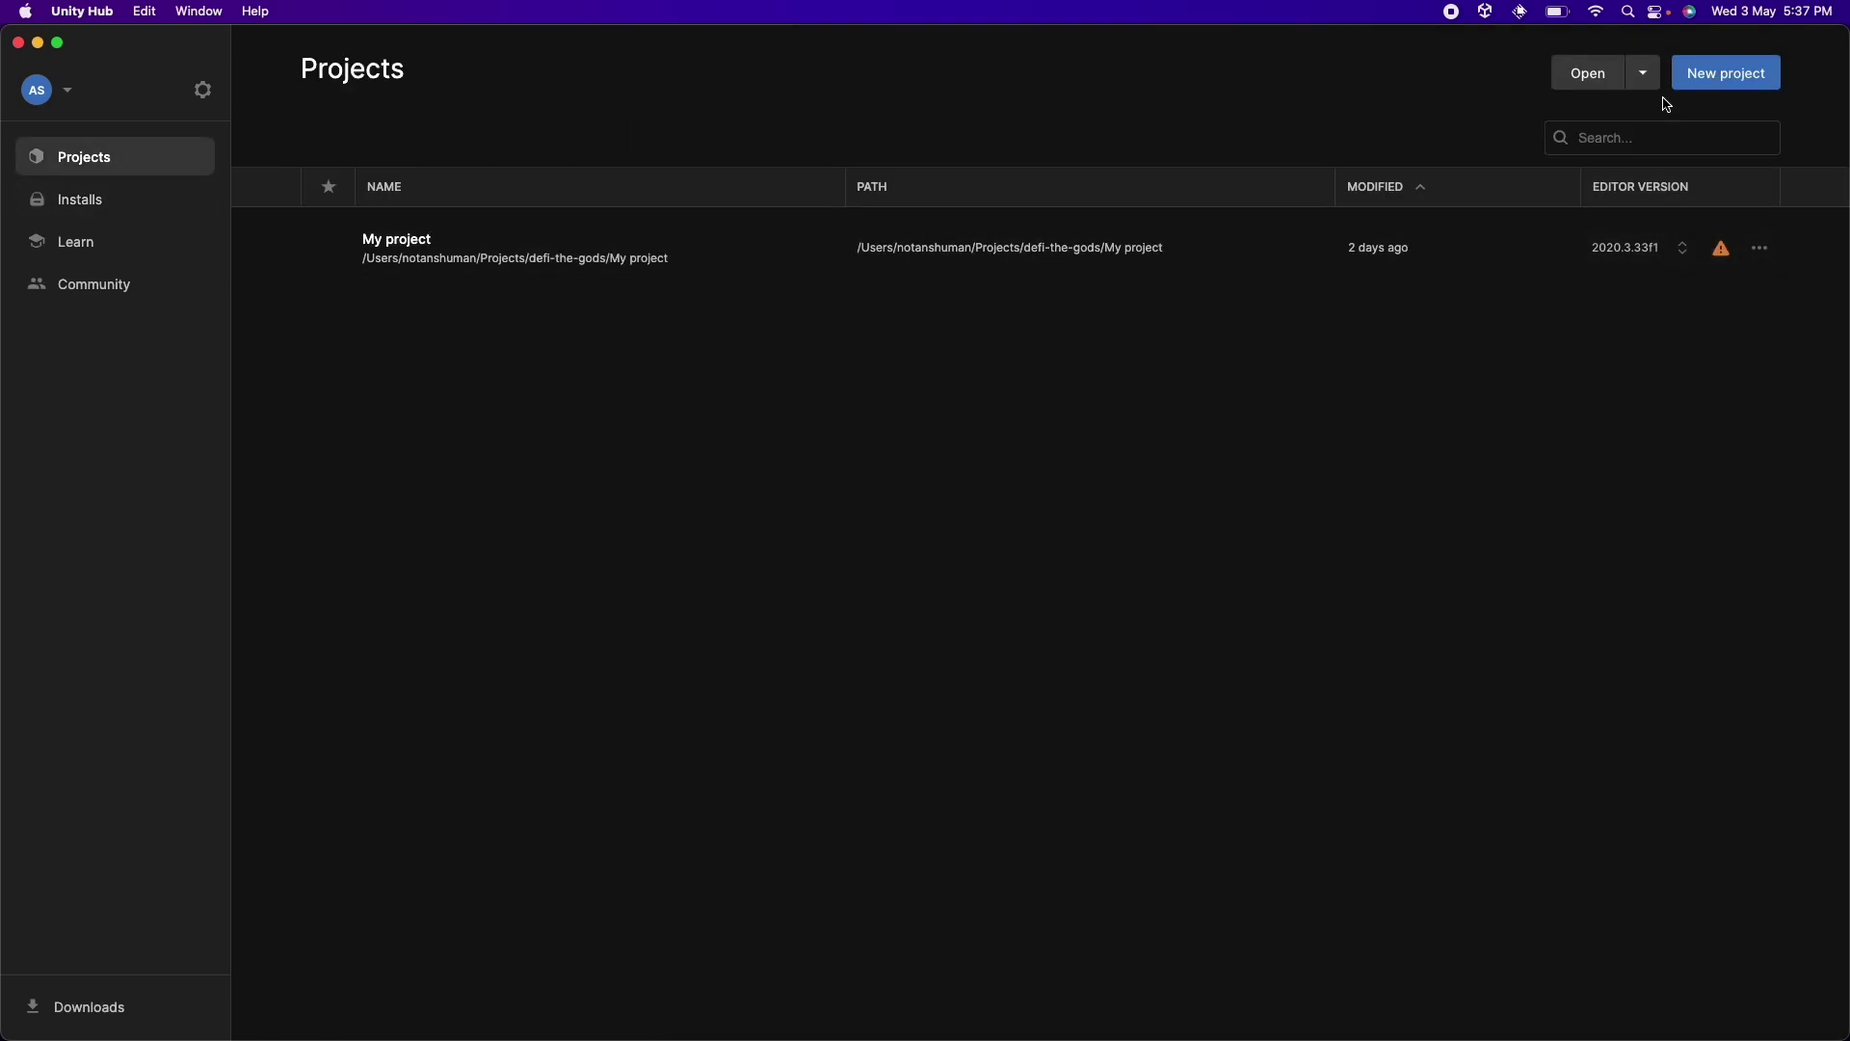
Create a 3D-template project 'My project' located in the Documents folder
click(1708, 82)
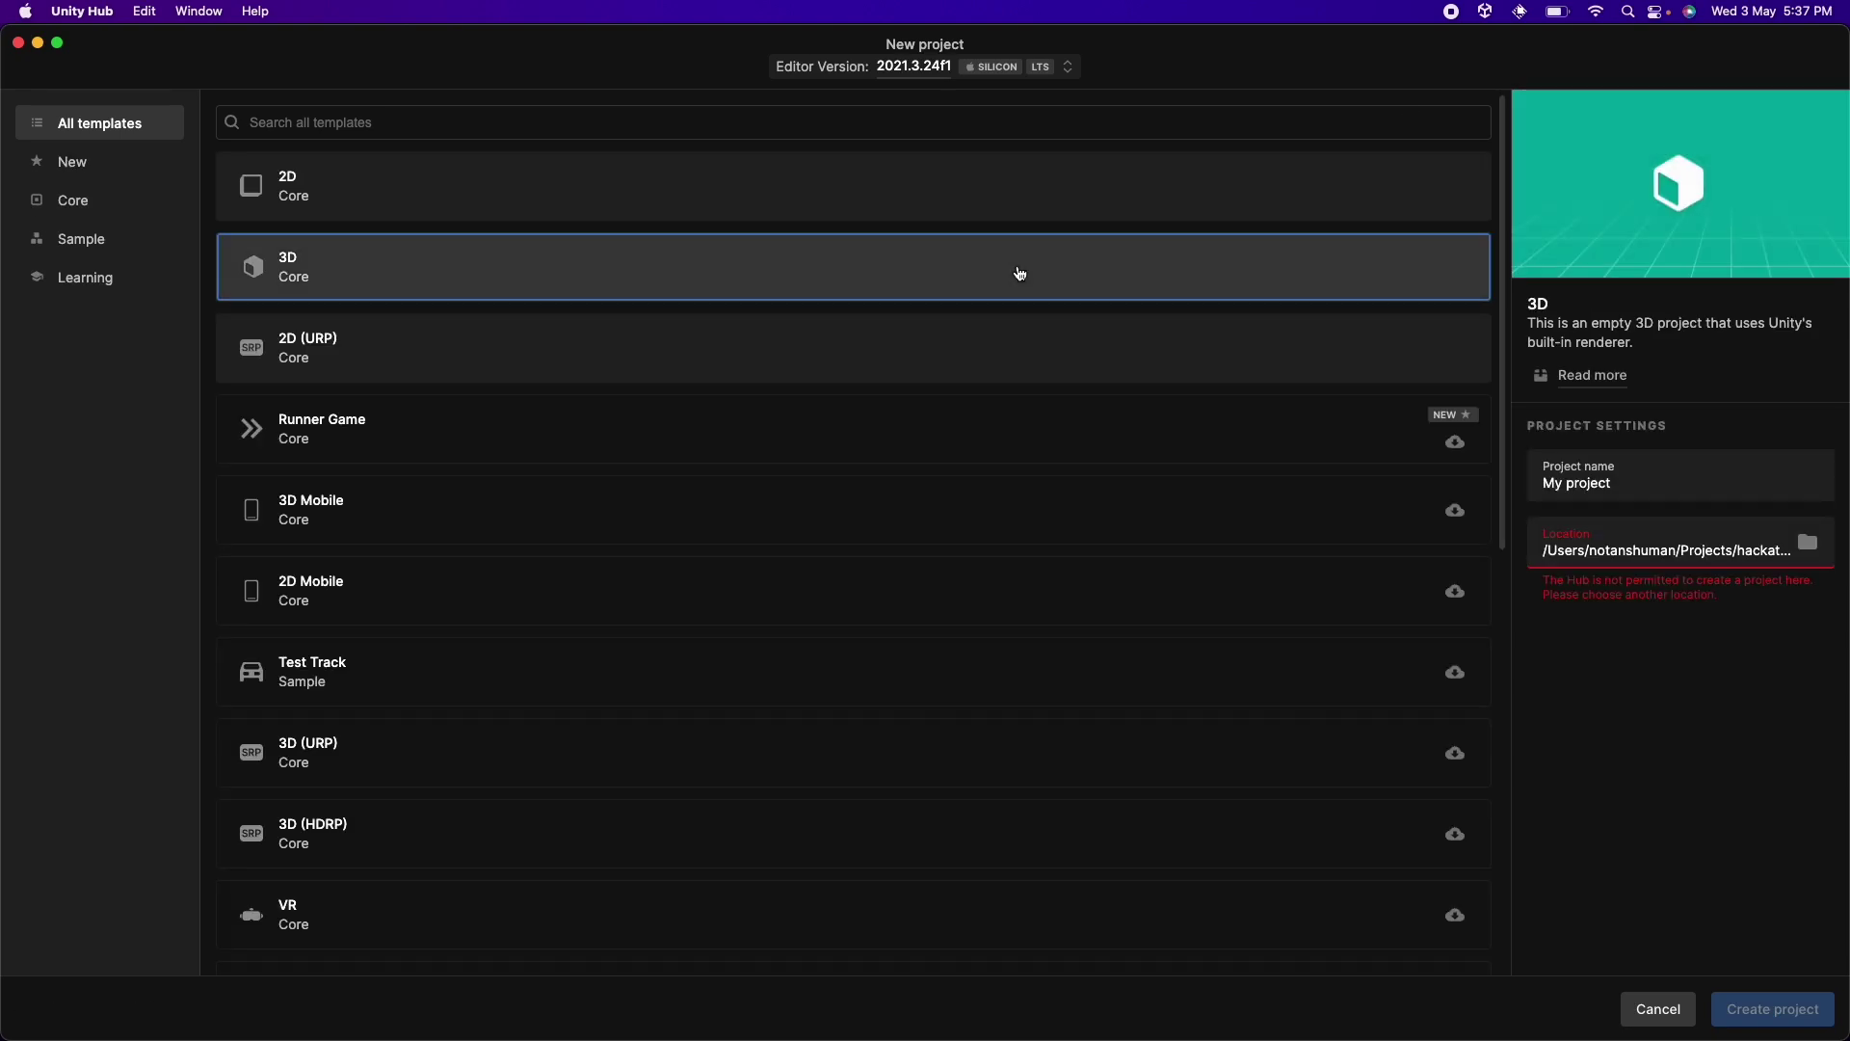
click(1808, 549)
click(1241, 692)
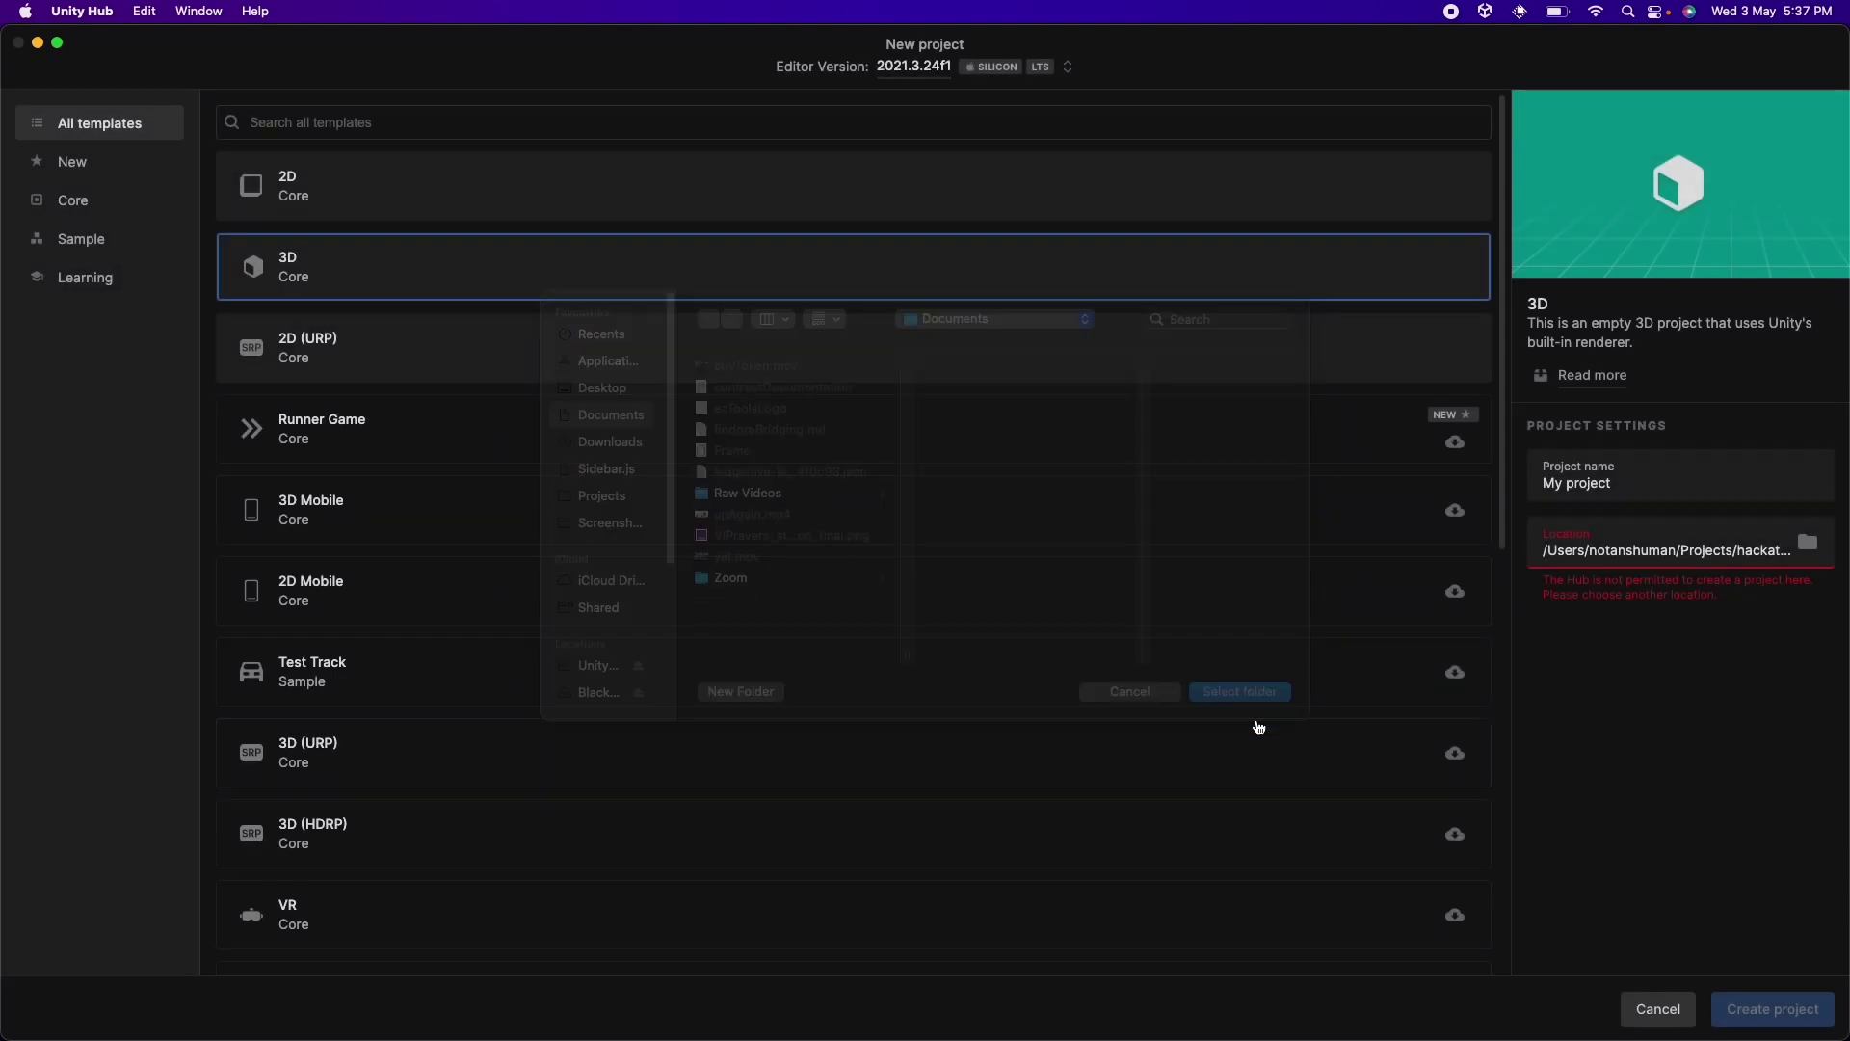
click(1772, 1009)
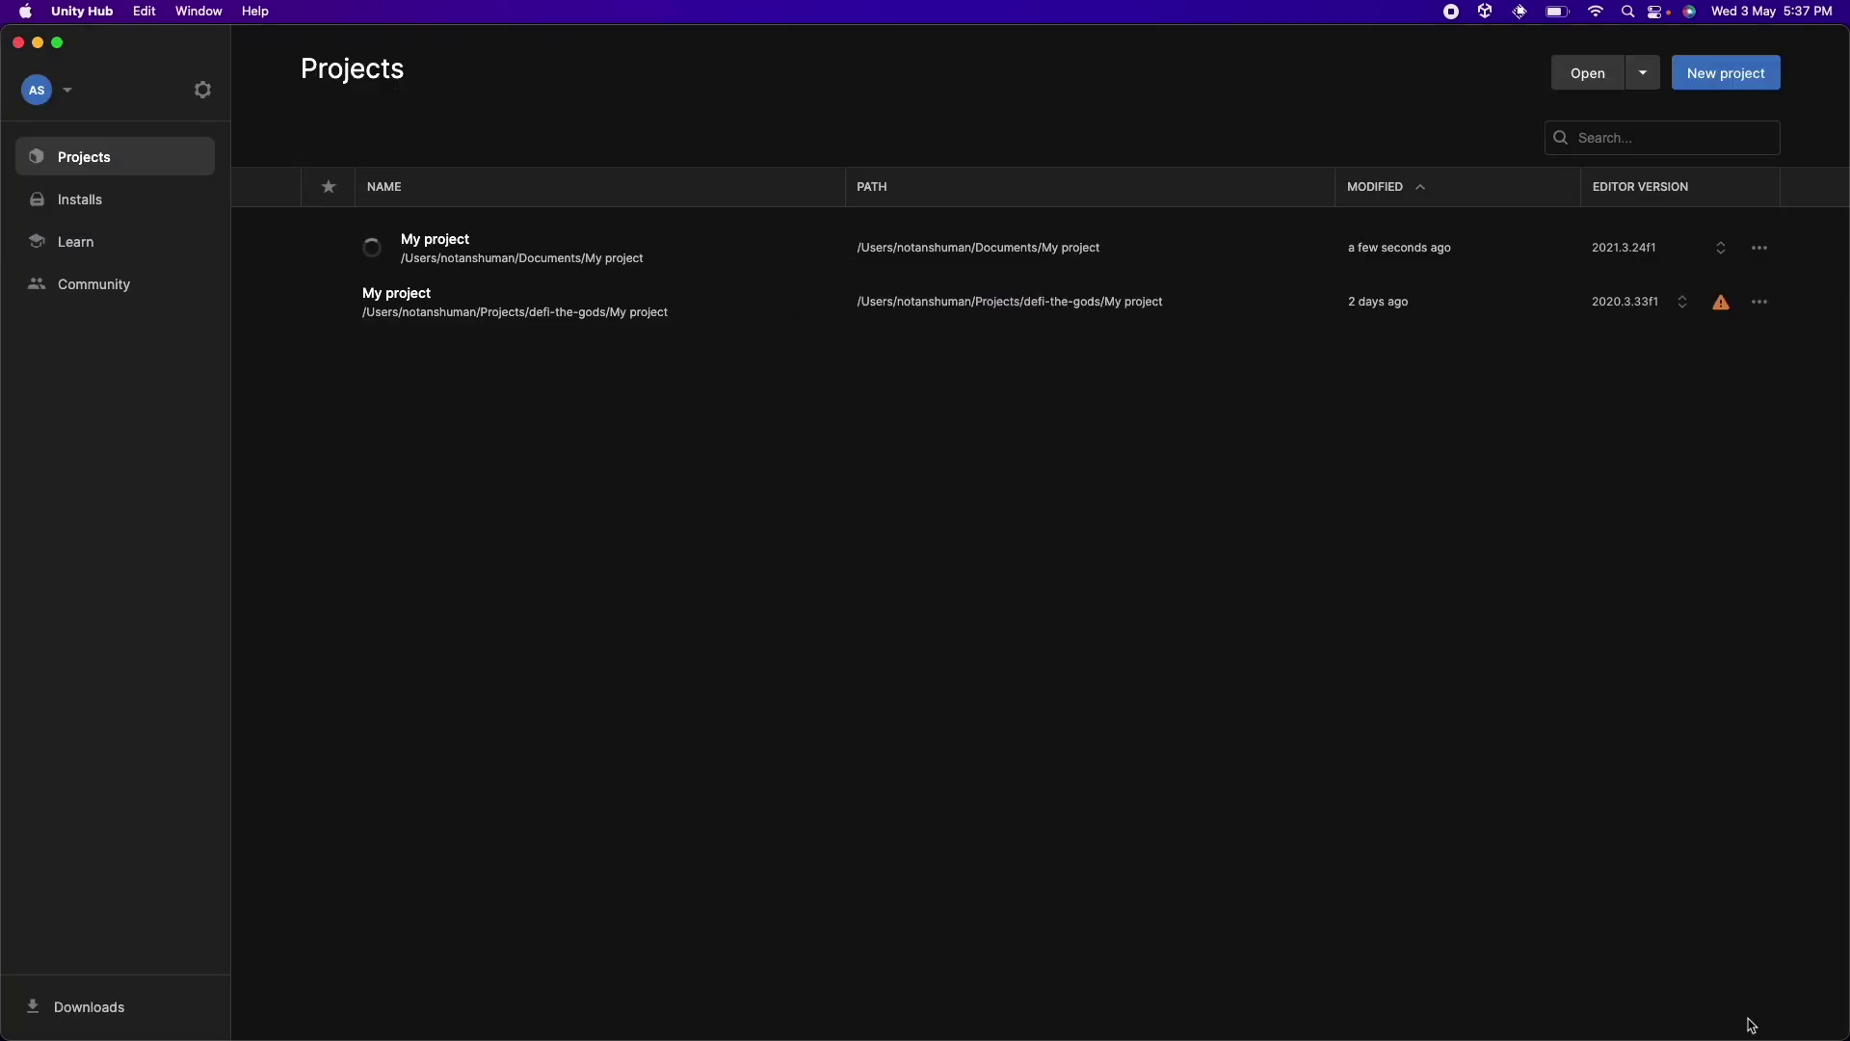